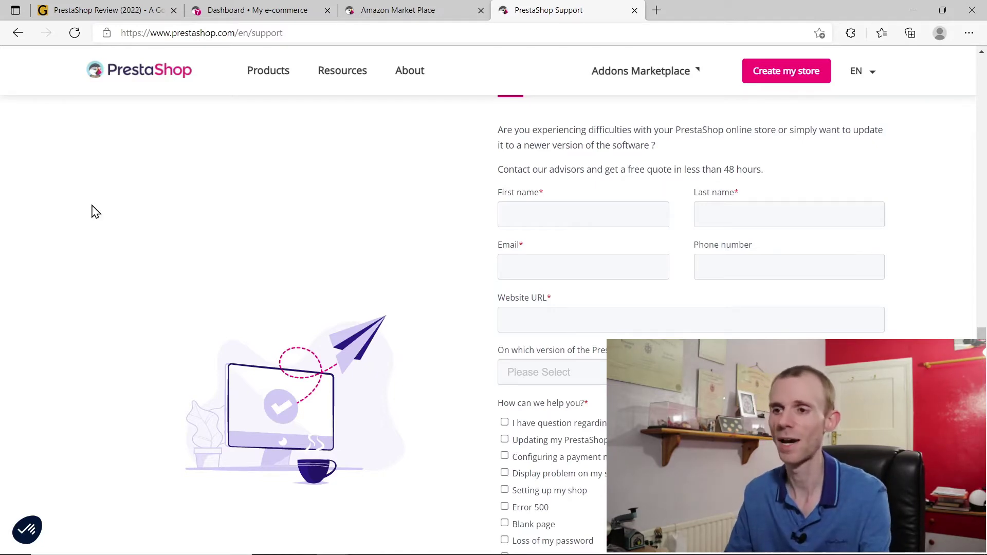
Open the Templates category of the PrestaShop Addons Marketplace and browse its themes and filter options
click(429, 16)
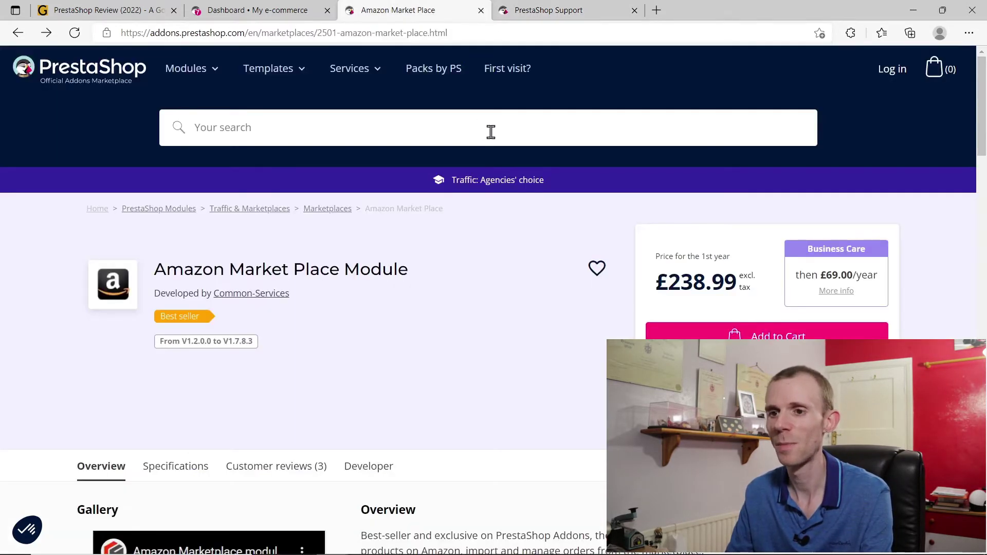
click(267, 74)
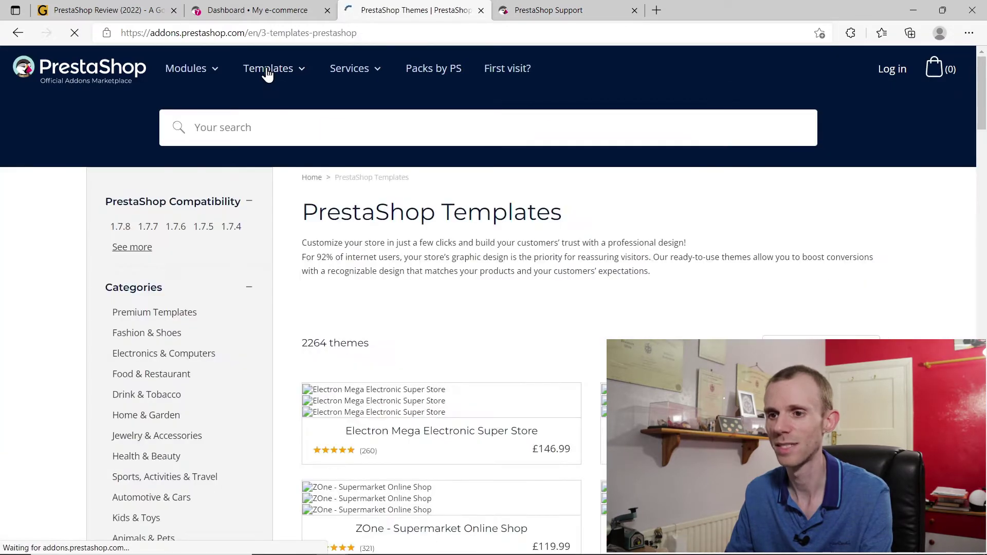
scroll(286, 385, down, 3)
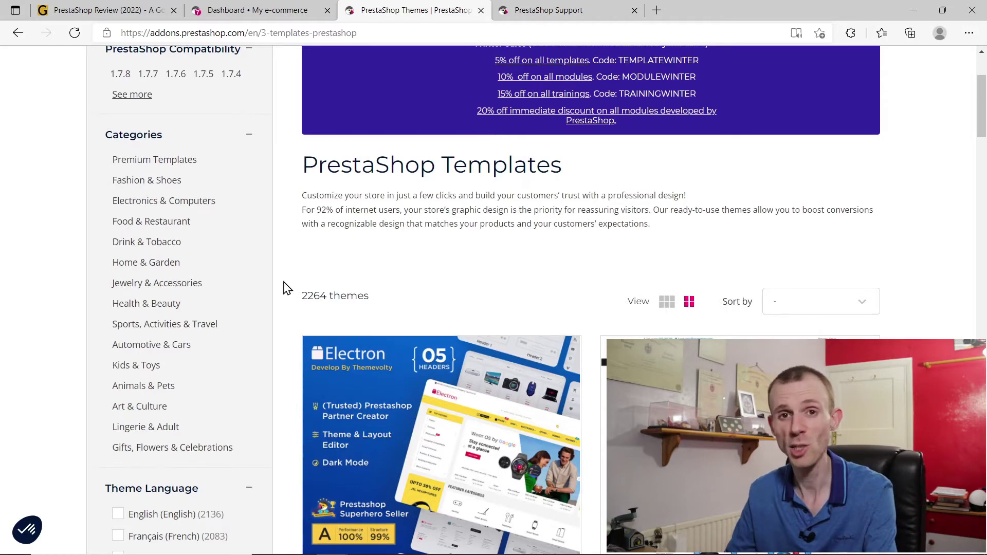
scroll(286, 288, down, 10)
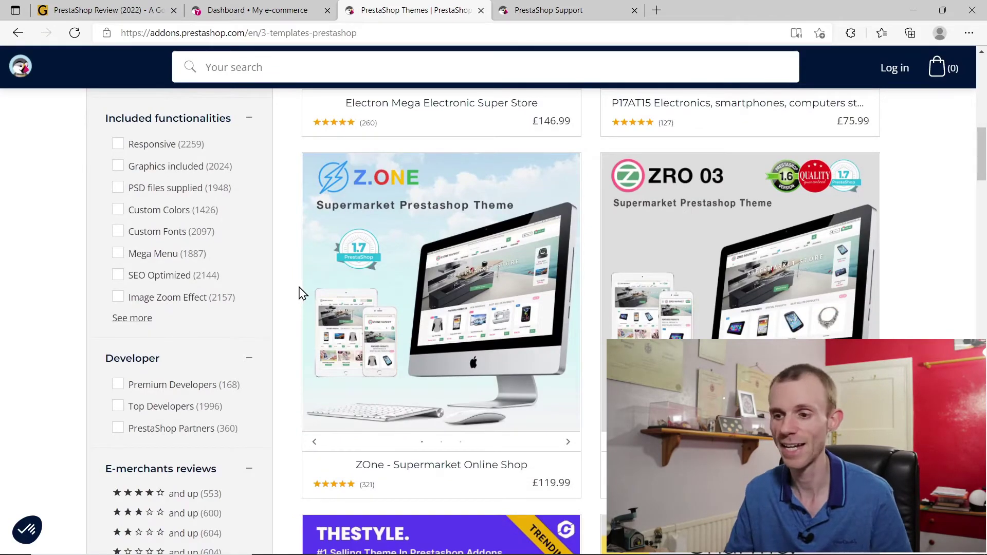
scroll(302, 294, down, 9)
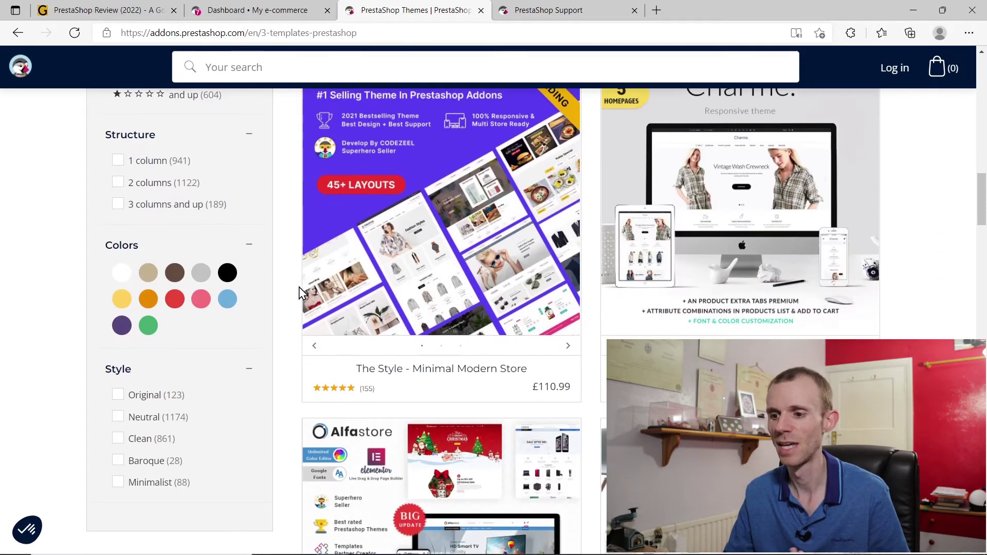
scroll(303, 294, up, 19)
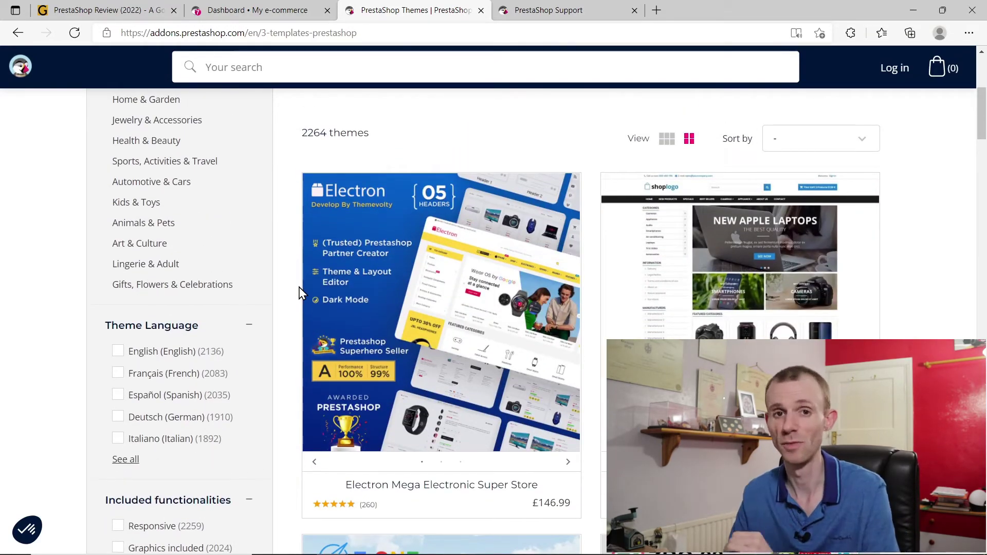
scroll(302, 294, up, 1)
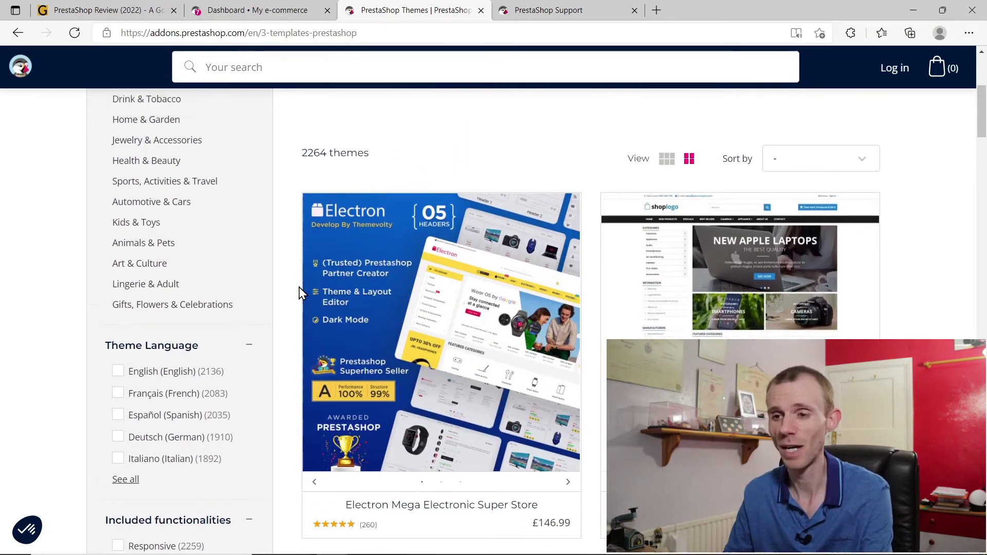
scroll(302, 294, up, 5)
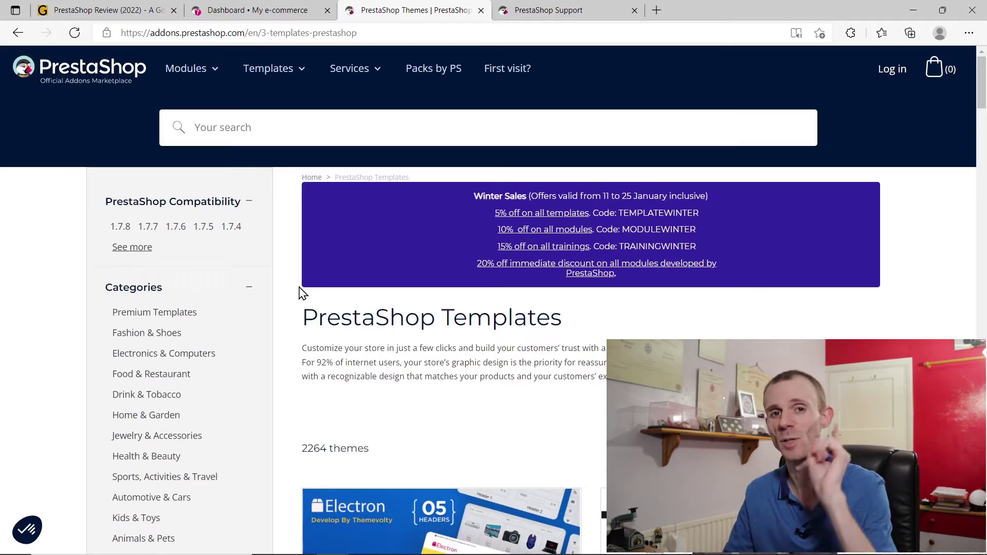
Switch to the store's back office, open the Theme & Logo design page and review its logo and current theme sections
click(219, 14)
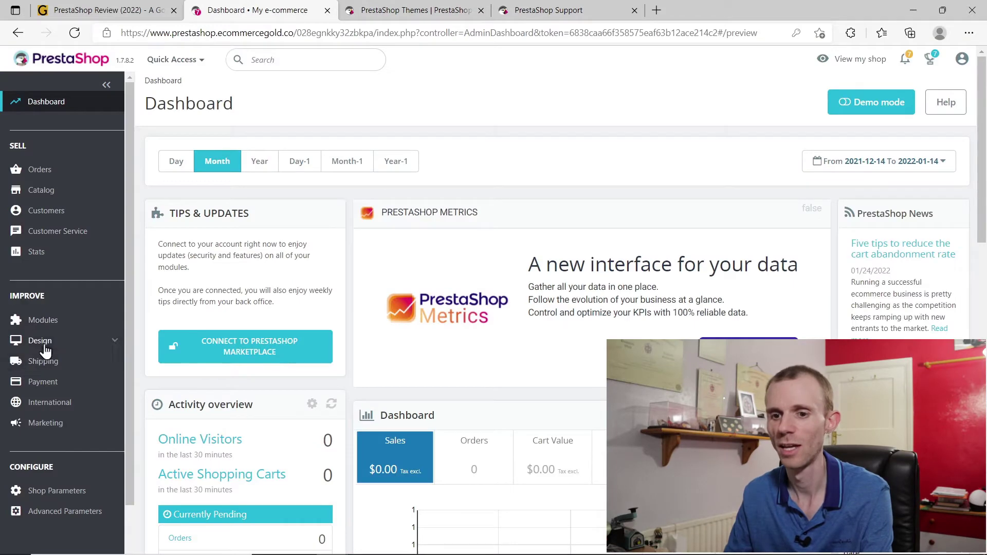
mouse_move(44, 341)
click(46, 364)
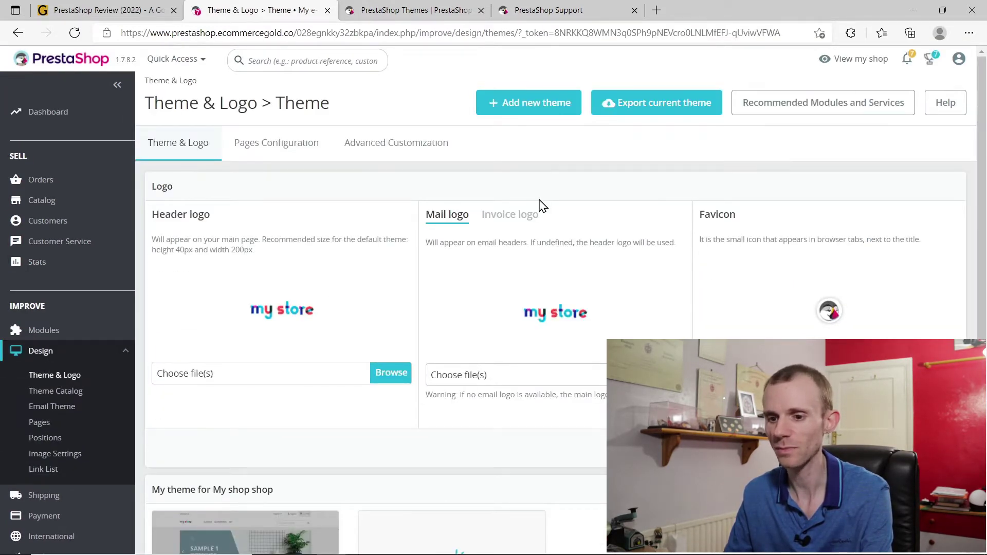
scroll(533, 211, down, 4)
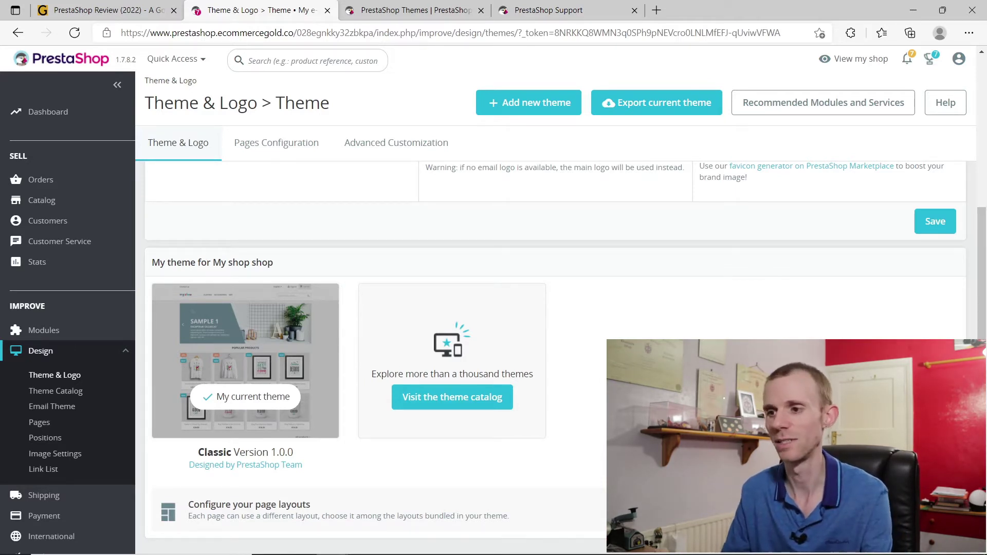
scroll(556, 309, up, 4)
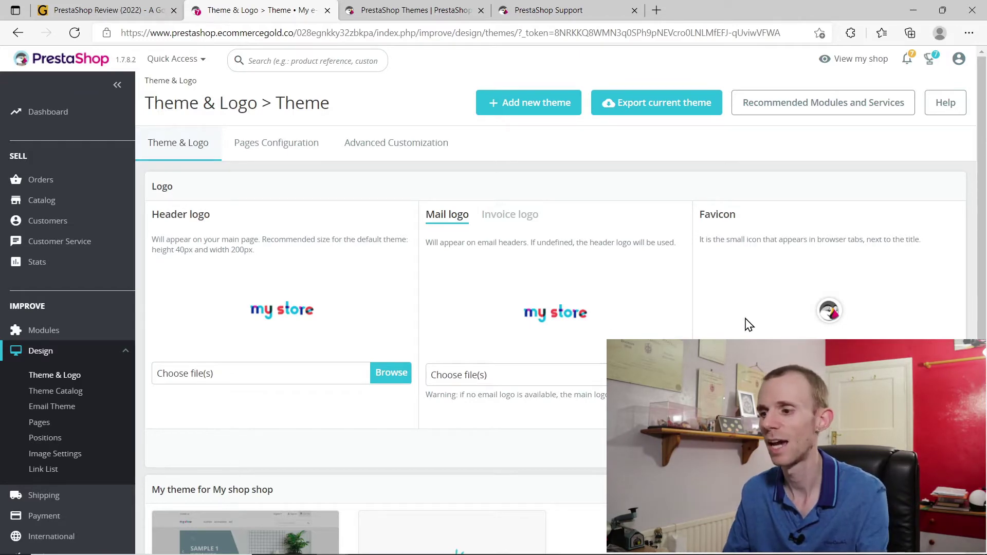
scroll(717, 294, down, 5)
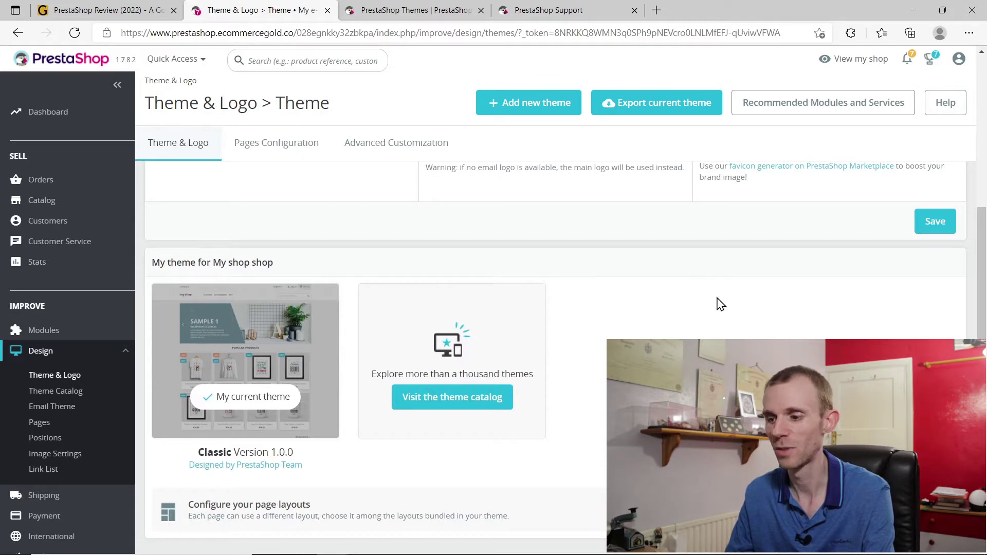
Open the page layouts configuration and examine the layout choices for the 404 error page and the list of other pages
click(249, 505)
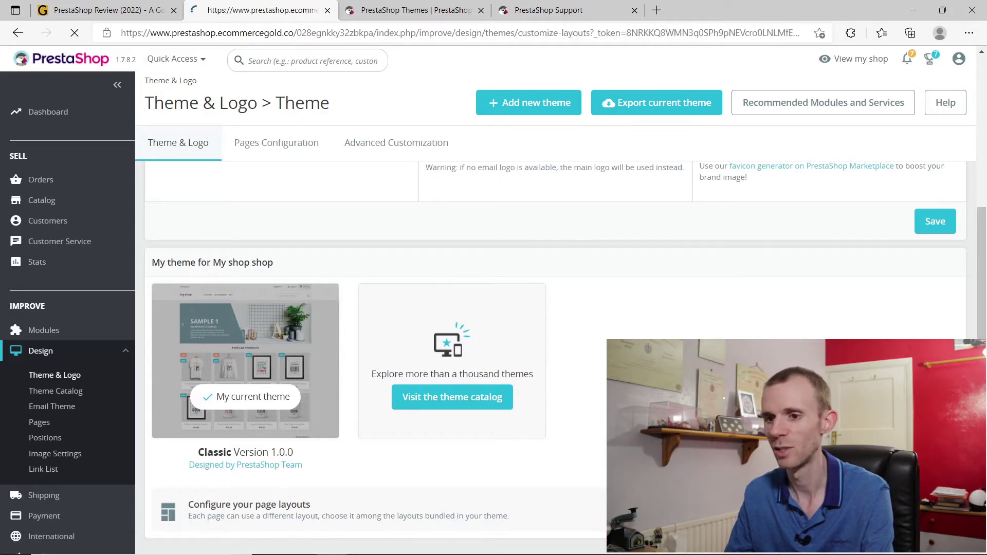
scroll(638, 292, down, 1)
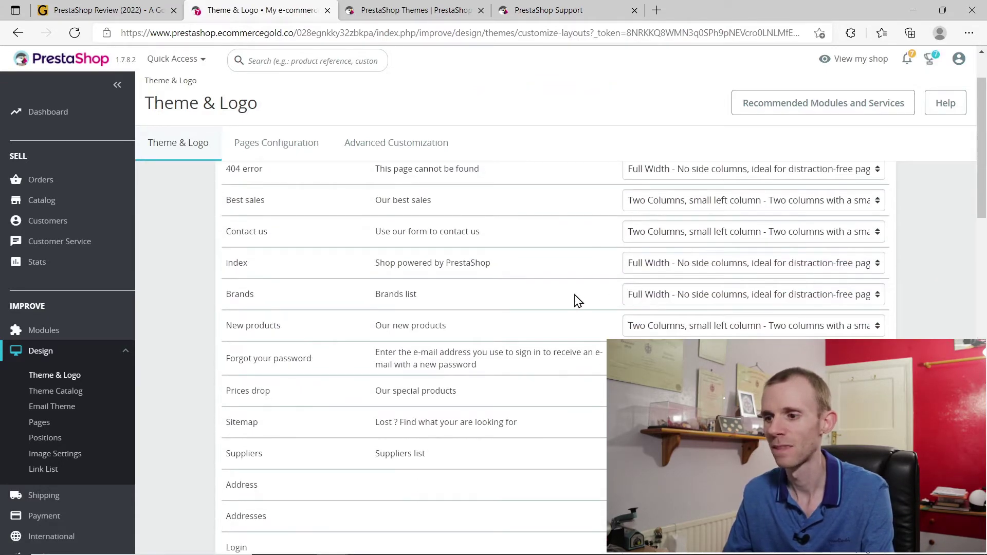
scroll(578, 301, up, 2)
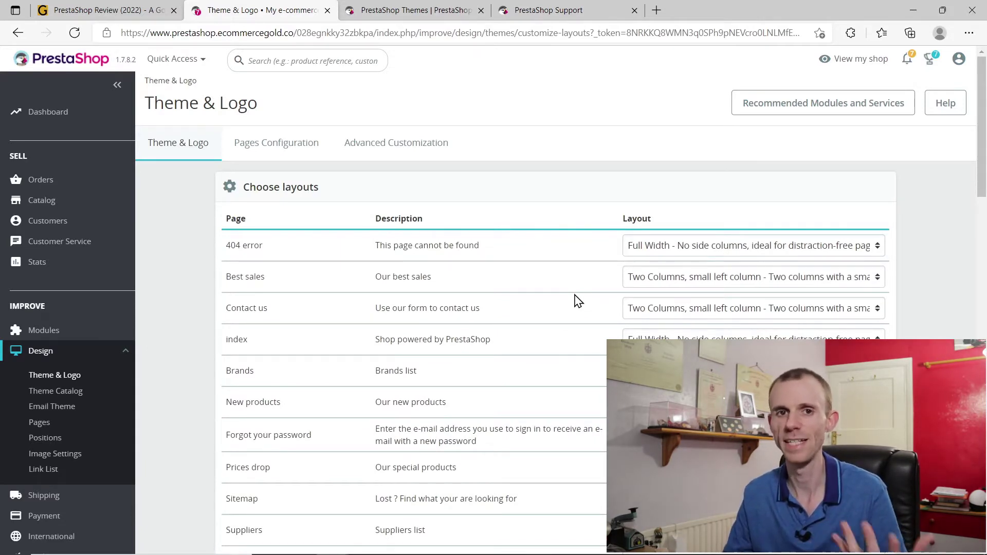
click(666, 248)
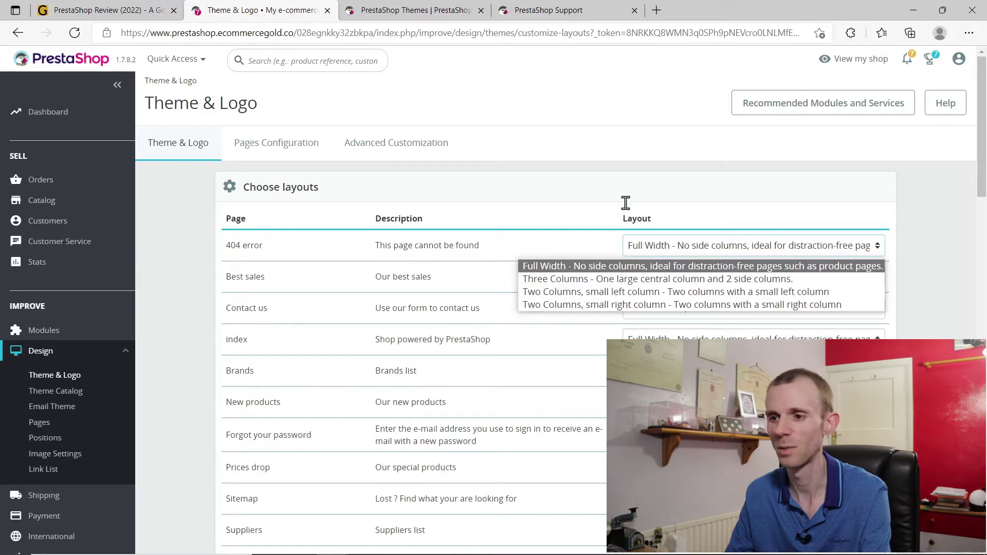
click(575, 191)
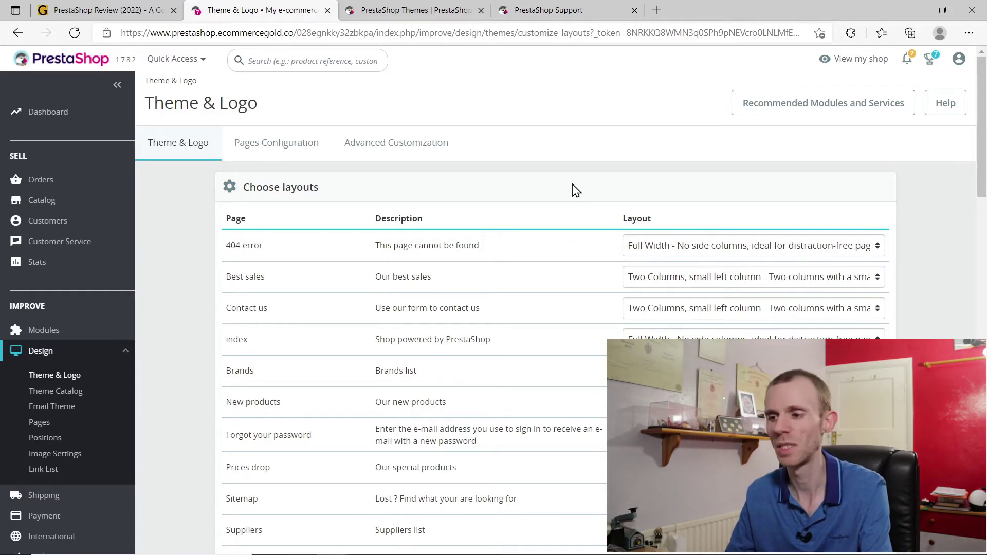
scroll(545, 255, down, 9)
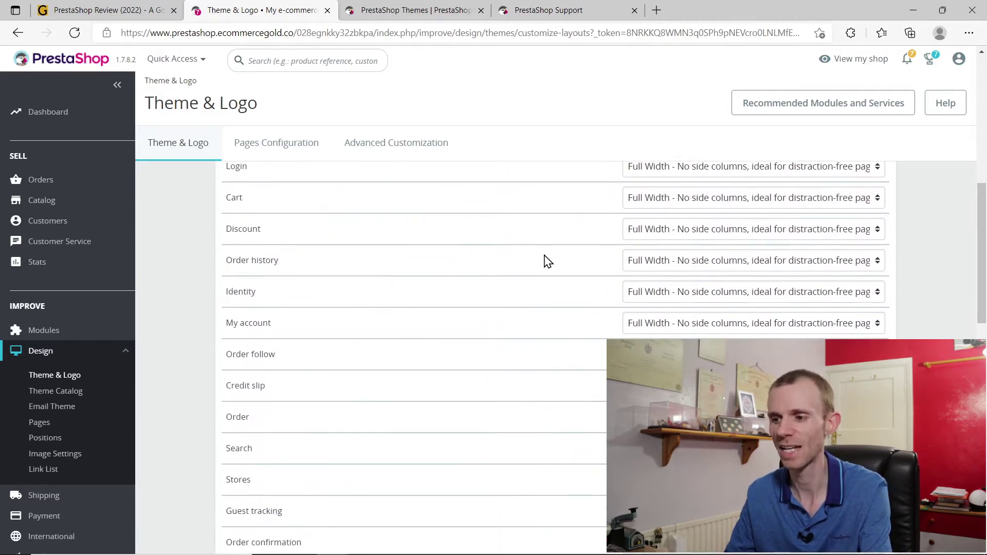
scroll(546, 261, up, 10)
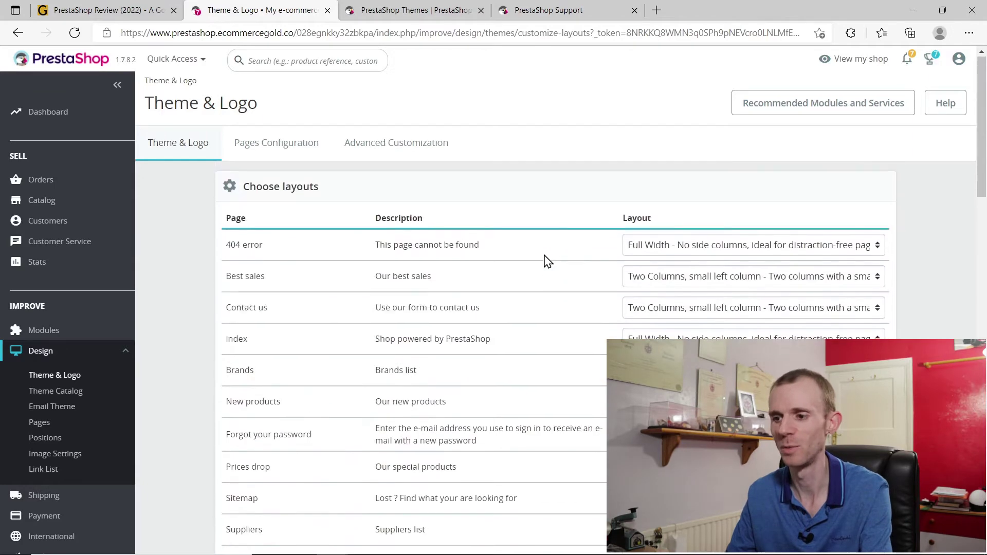
Open Pages Configuration and examine the homepage's Slider and Home Products blocks in the preview
click(276, 151)
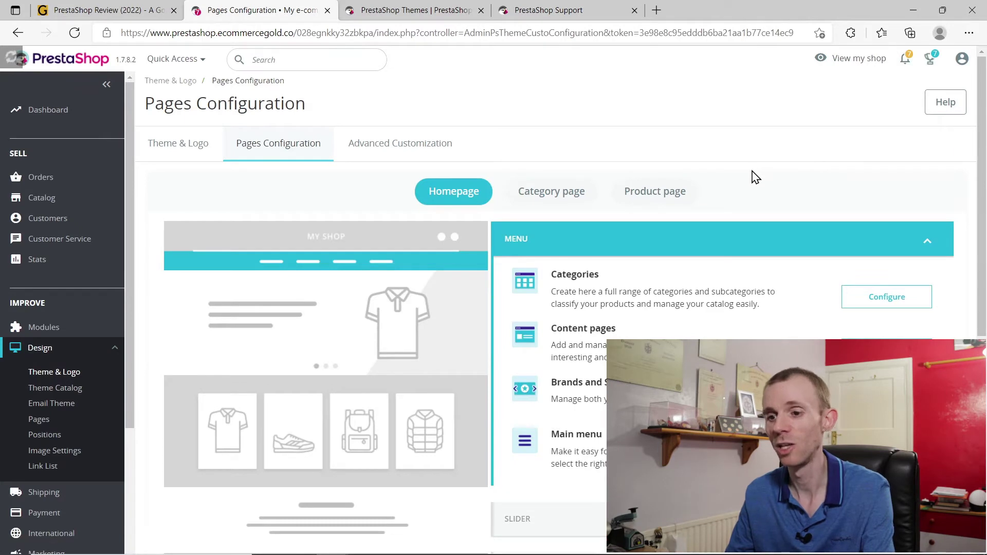
scroll(754, 177, down, 1)
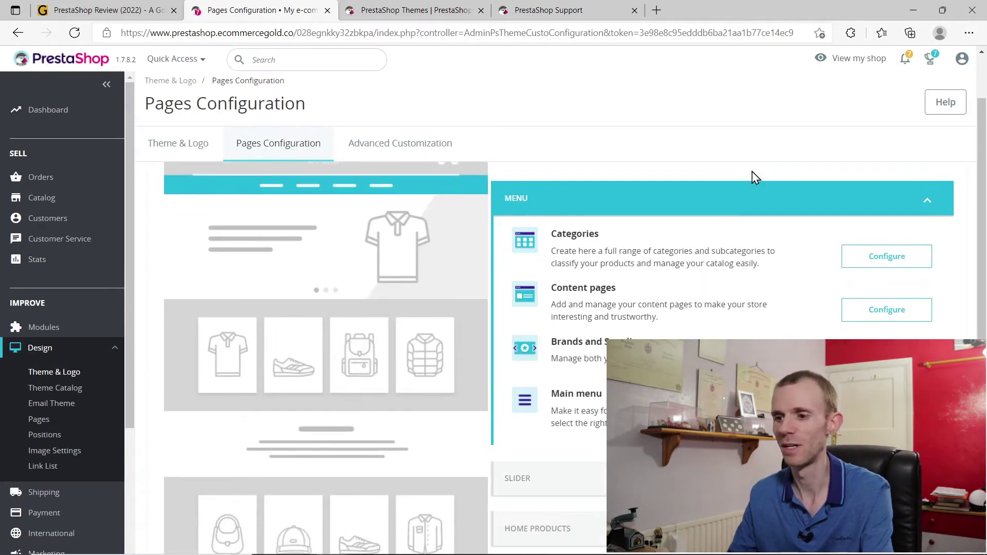
scroll(649, 302, up, 1)
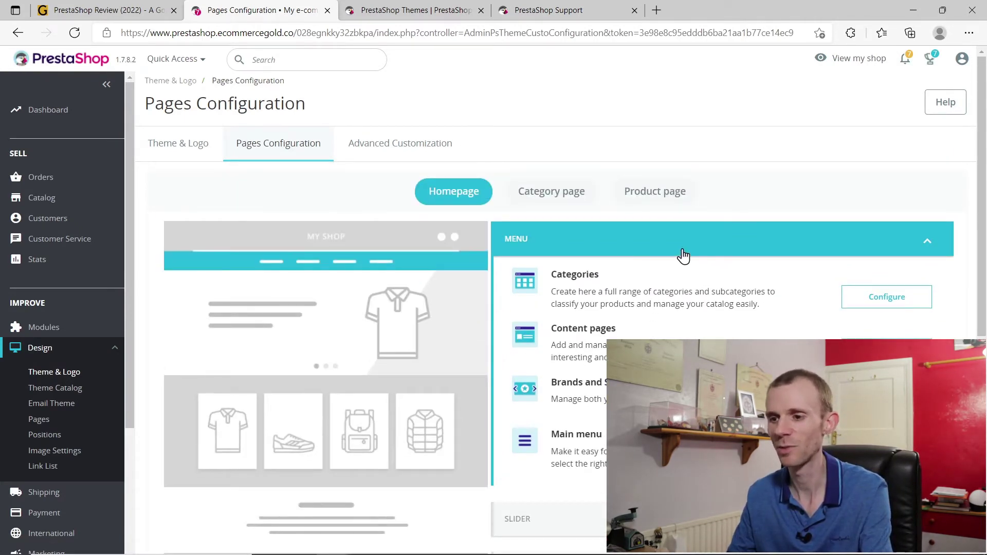
scroll(361, 317, down, 1)
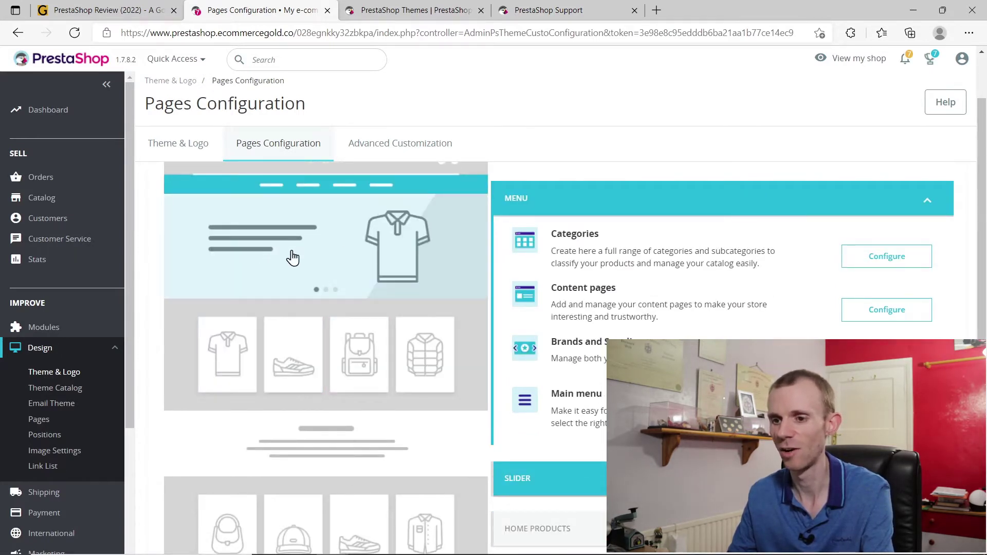
click(369, 259)
scroll(312, 339, down, 4)
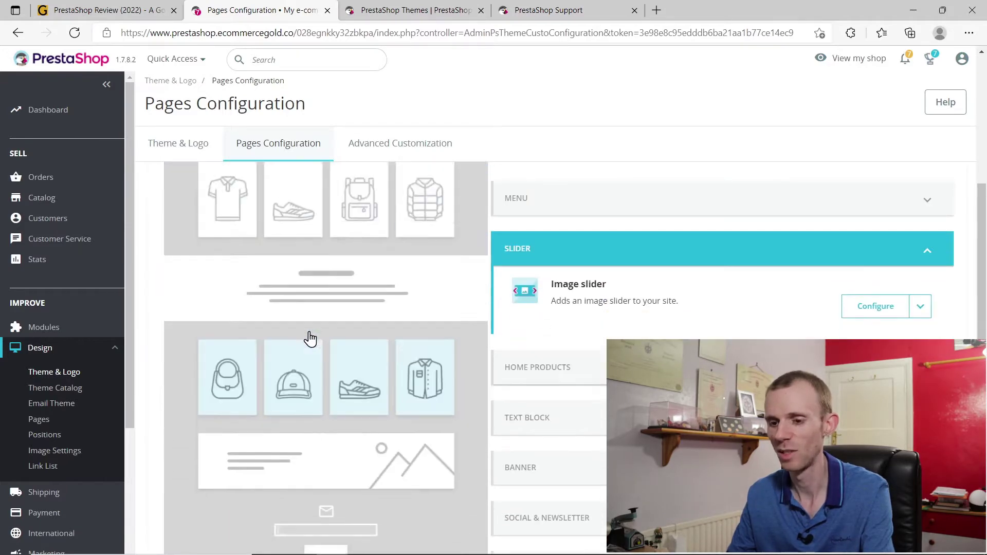
click(248, 239)
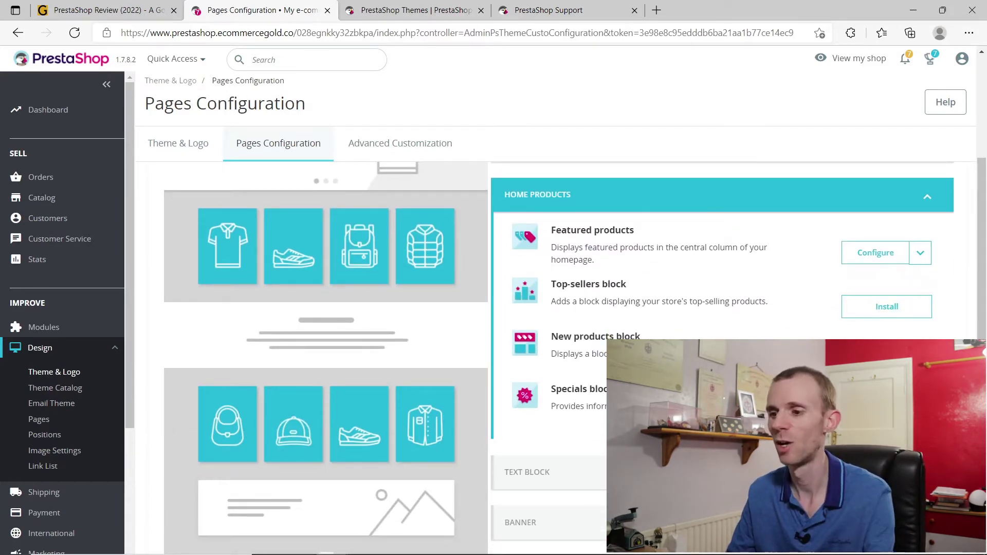
View the Featured products module's settings, then go back and look through the module manager's list
click(861, 260)
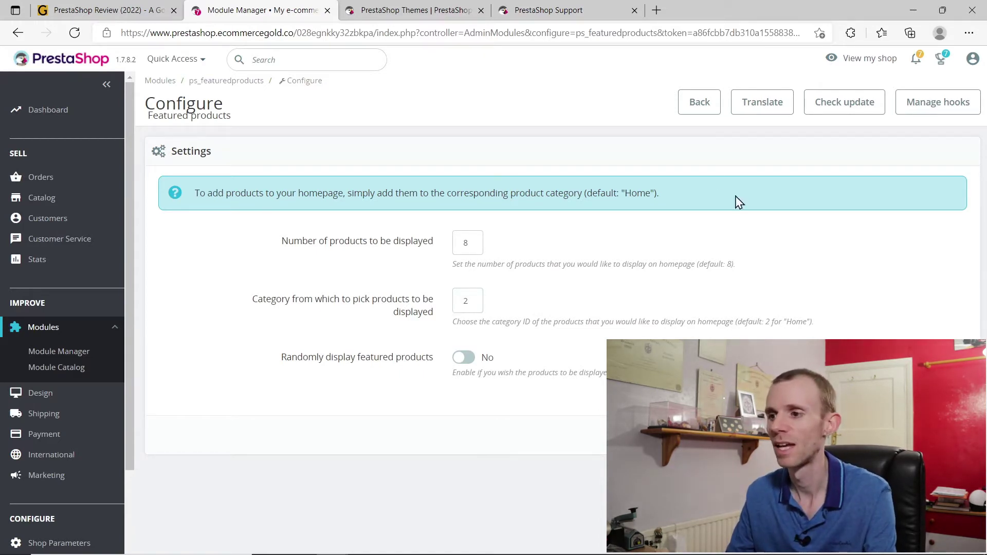
click(699, 107)
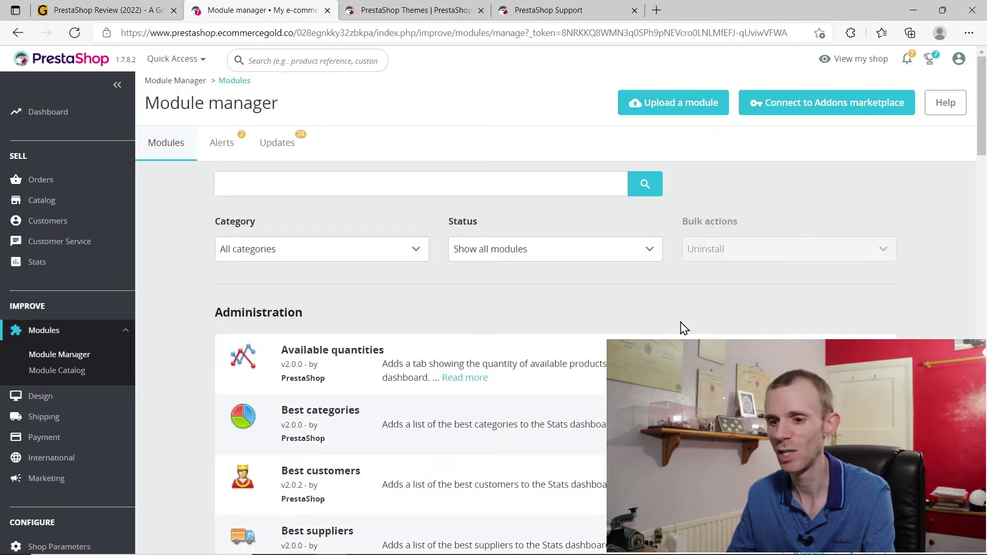
scroll(474, 342, down, 6)
scroll(502, 356, up, 6)
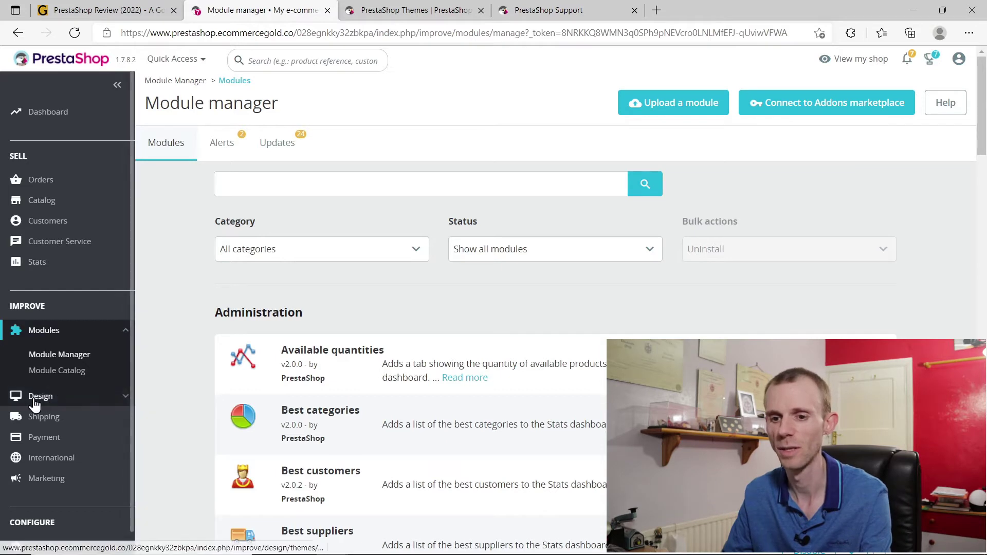
Return to the Theme & Logo design area and view its Pages Configuration and Advanced Customization sections
mouse_move(36, 400)
click(48, 376)
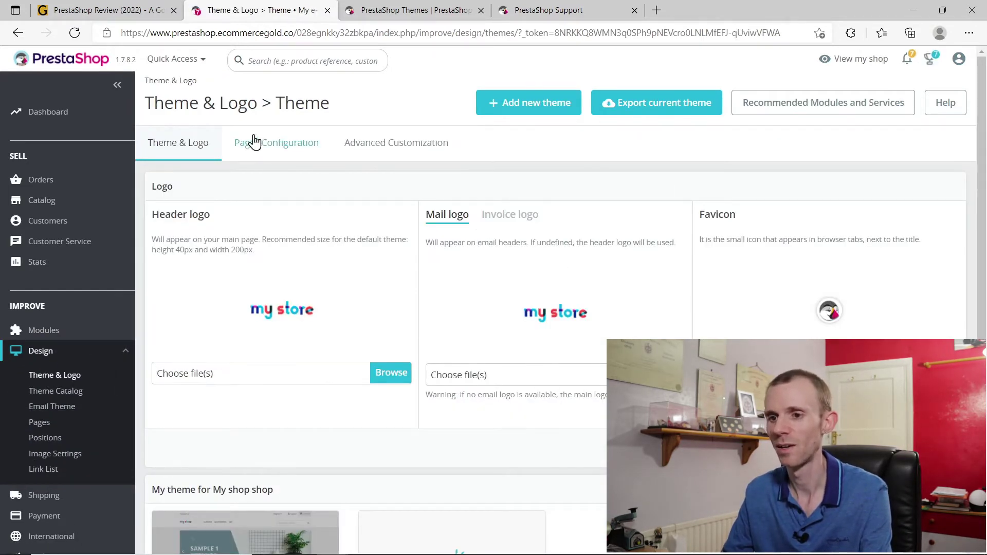
click(256, 145)
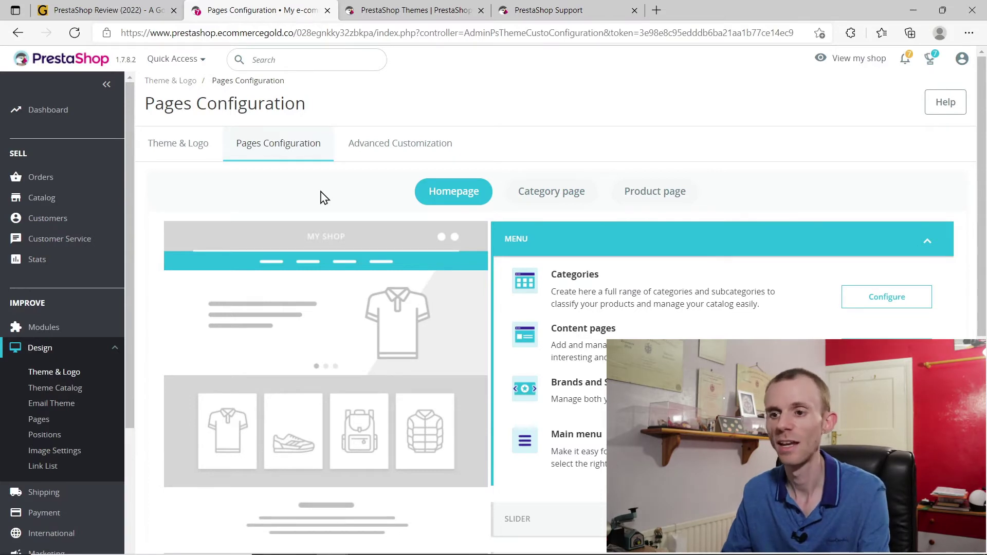
click(388, 161)
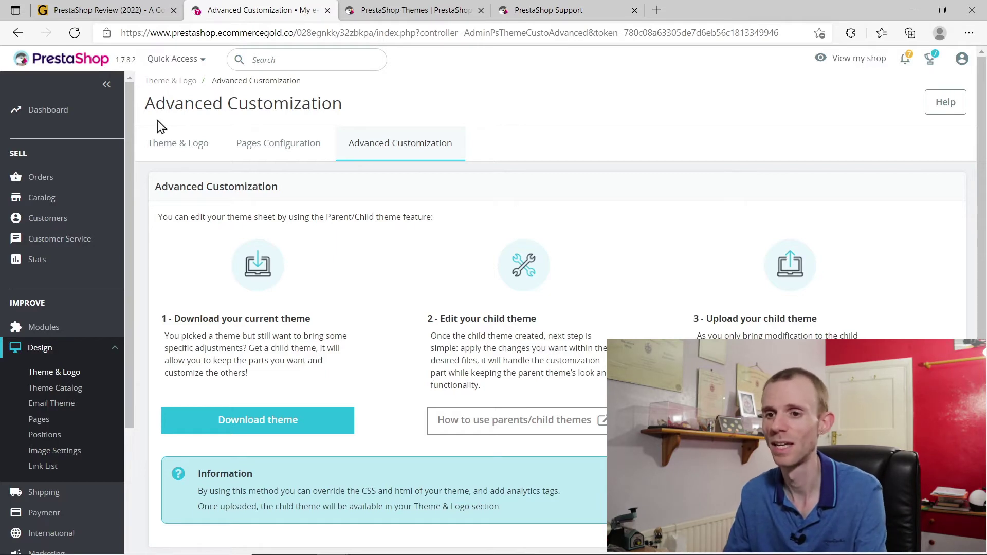
click(167, 143)
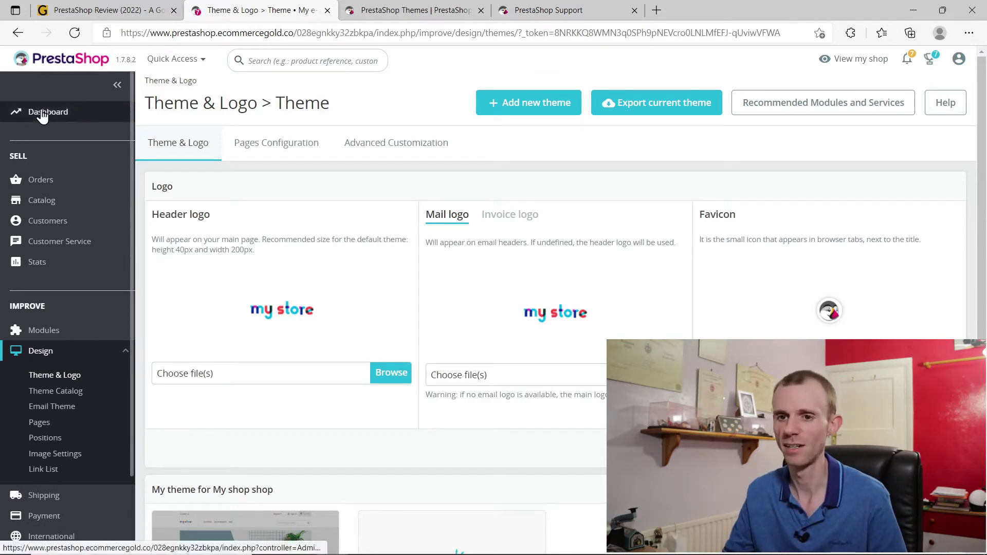
Open the back office Dashboard and view the options available under Orders
click(93, 116)
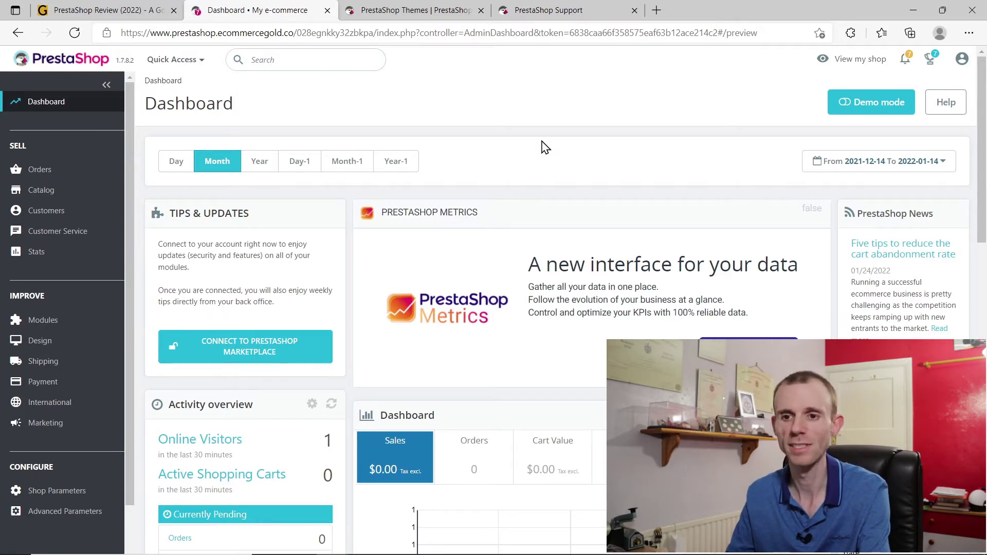
click(76, 173)
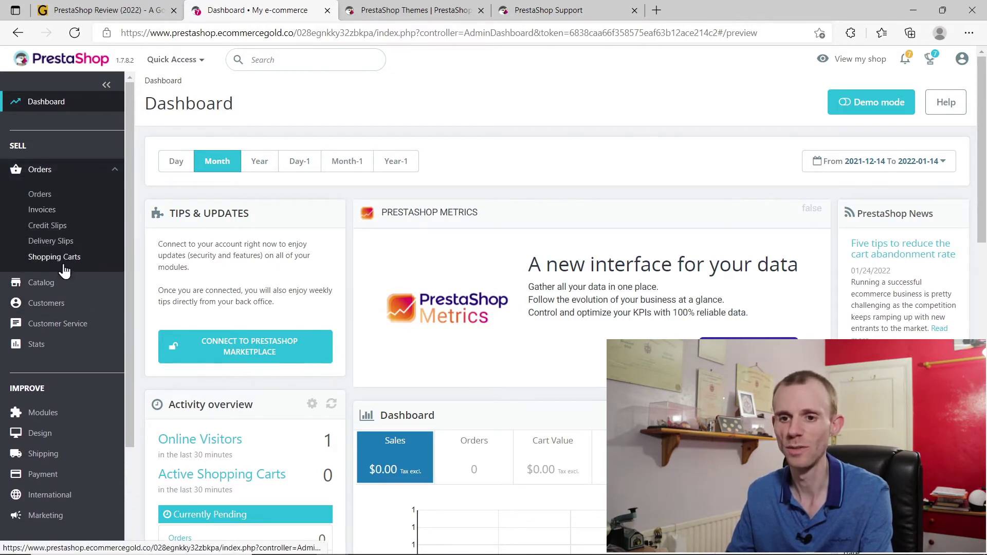
click(66, 172)
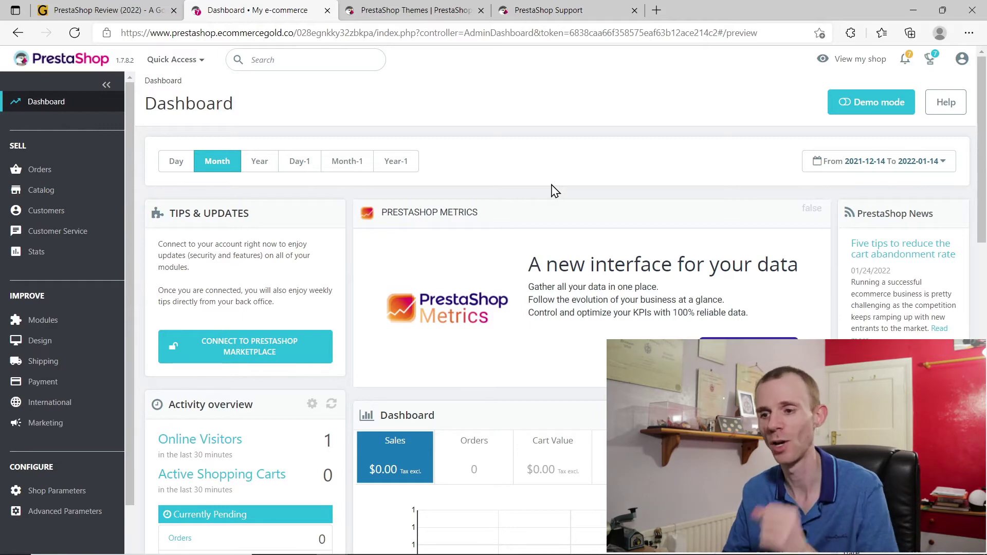
Examine the Dashboard's activity overview, sales chart, forecast, and Products and Sales sections
scroll(550, 194, down, 12)
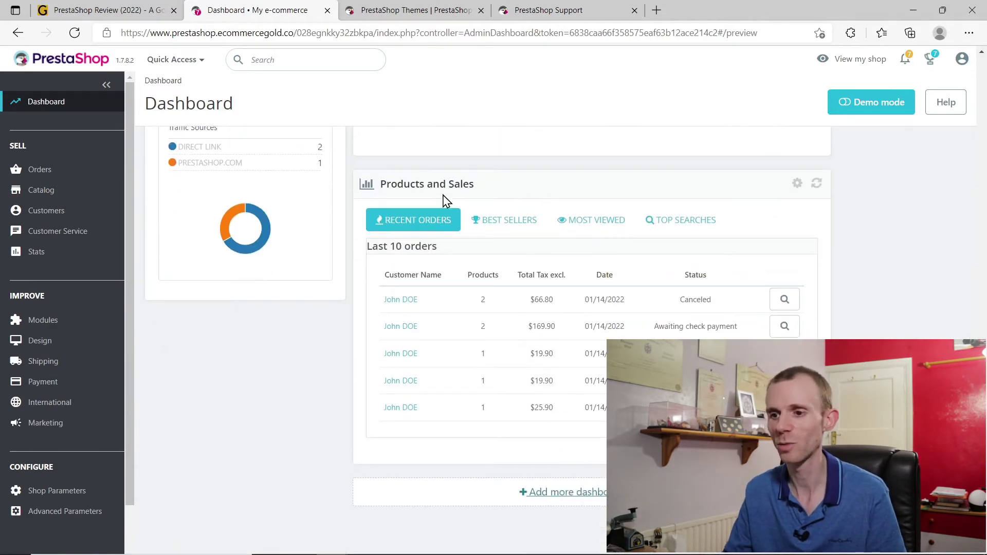
scroll(553, 297, up, 12)
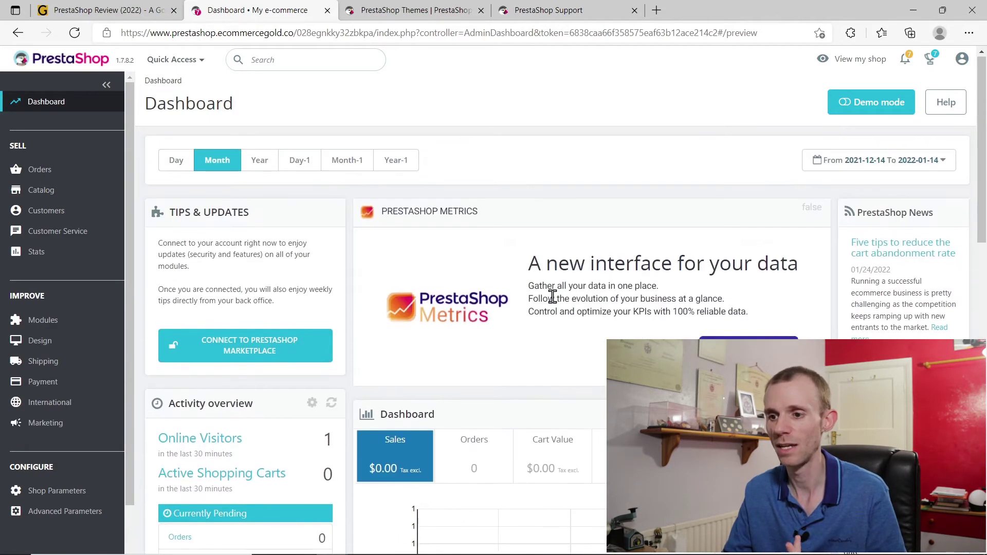
scroll(546, 307, down, 3)
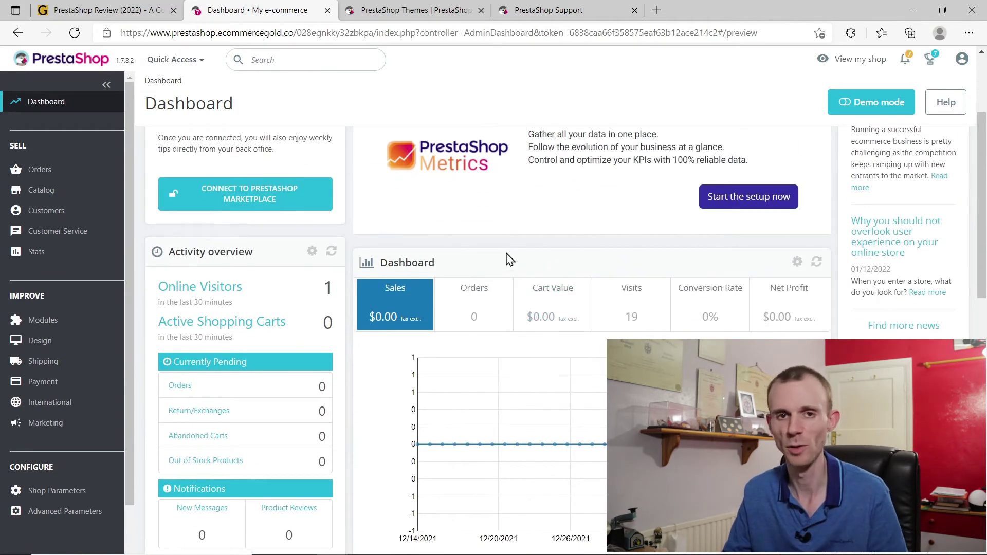
scroll(509, 260, up, 3)
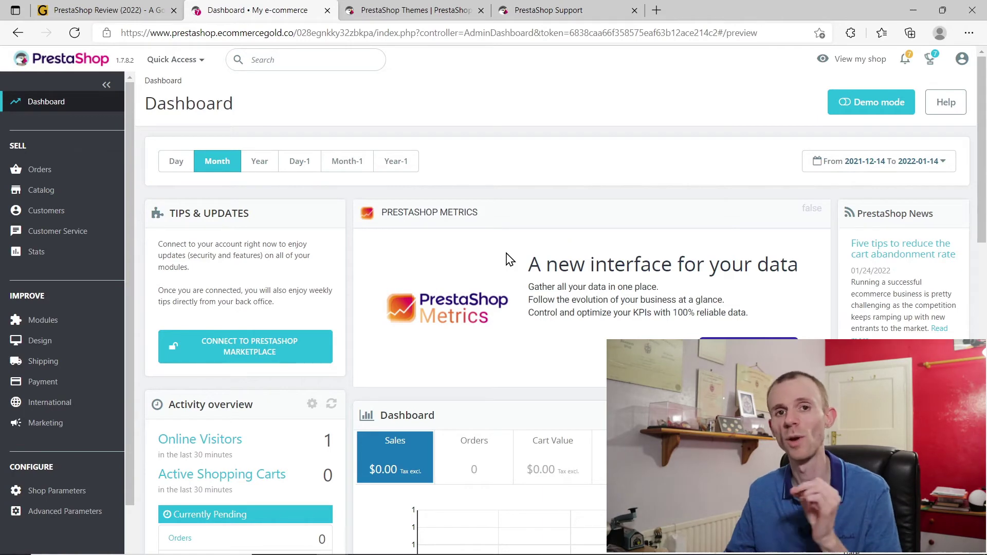
scroll(509, 259, down, 7)
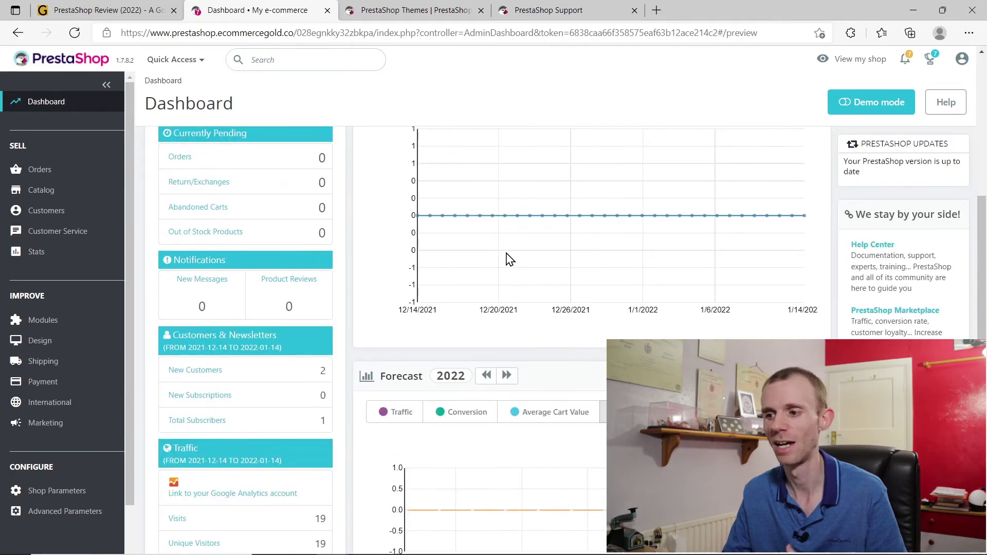
scroll(509, 260, down, 5)
scroll(509, 260, down, 3)
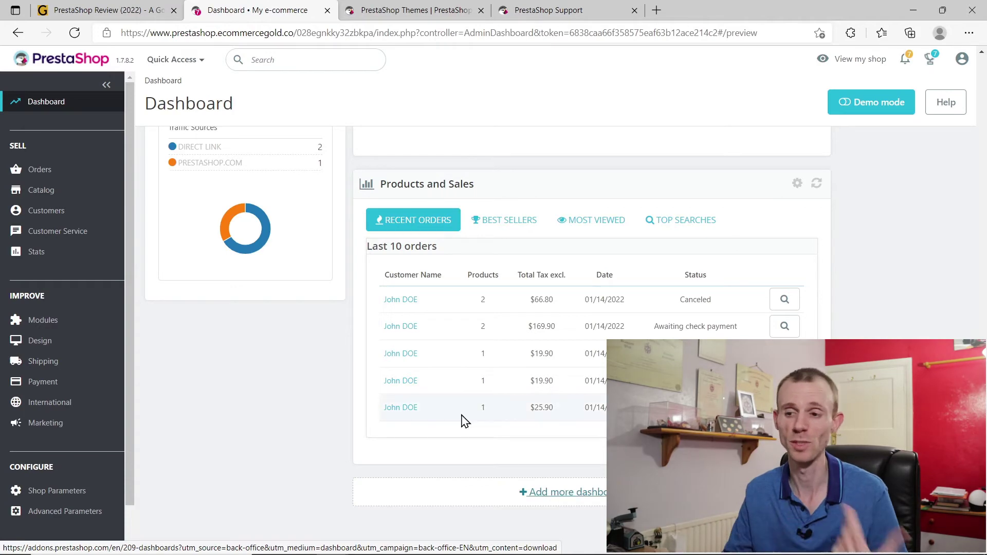
scroll(464, 419, up, 15)
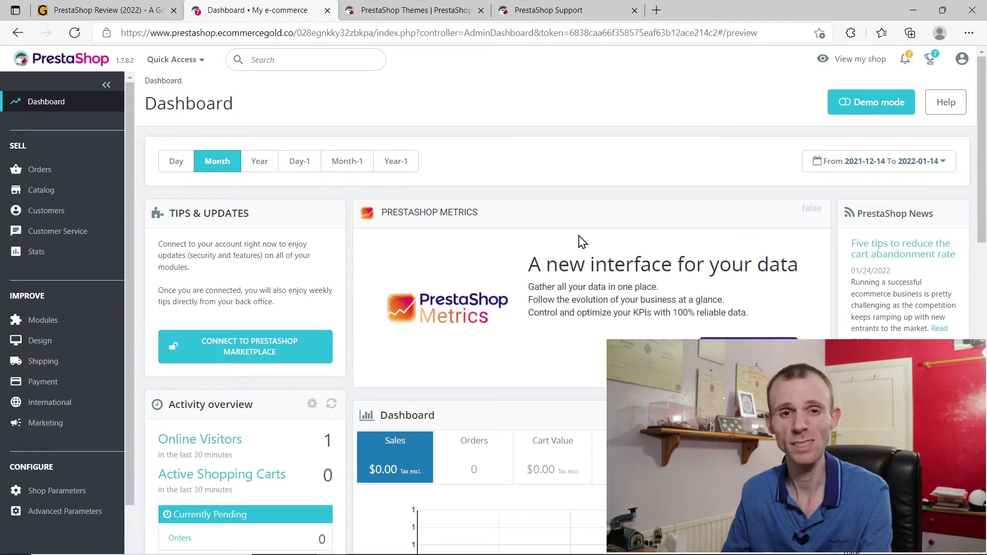
Open the catalog's product list, start a new product and examine its basic settings form
mouse_move(55, 191)
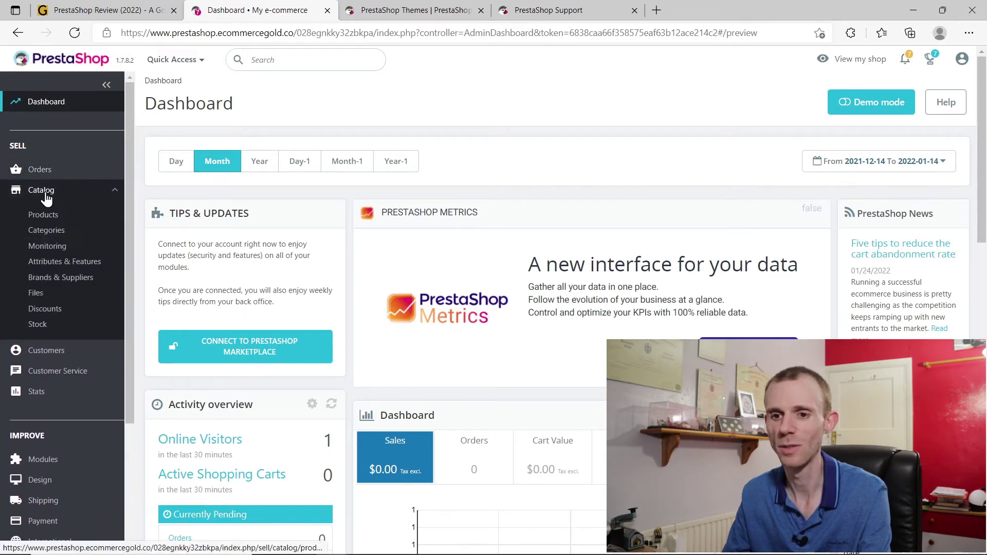
click(43, 221)
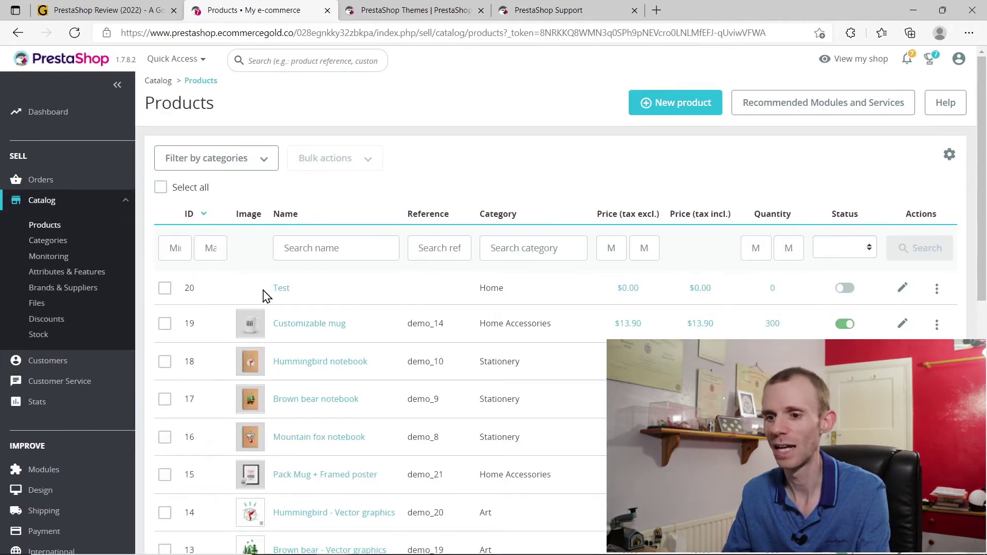
click(660, 103)
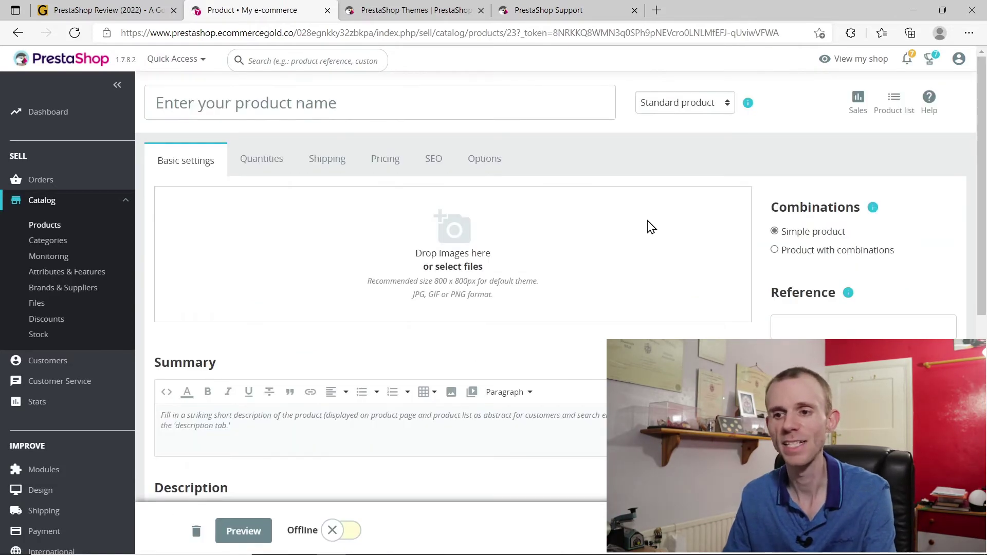
scroll(651, 227, down, 7)
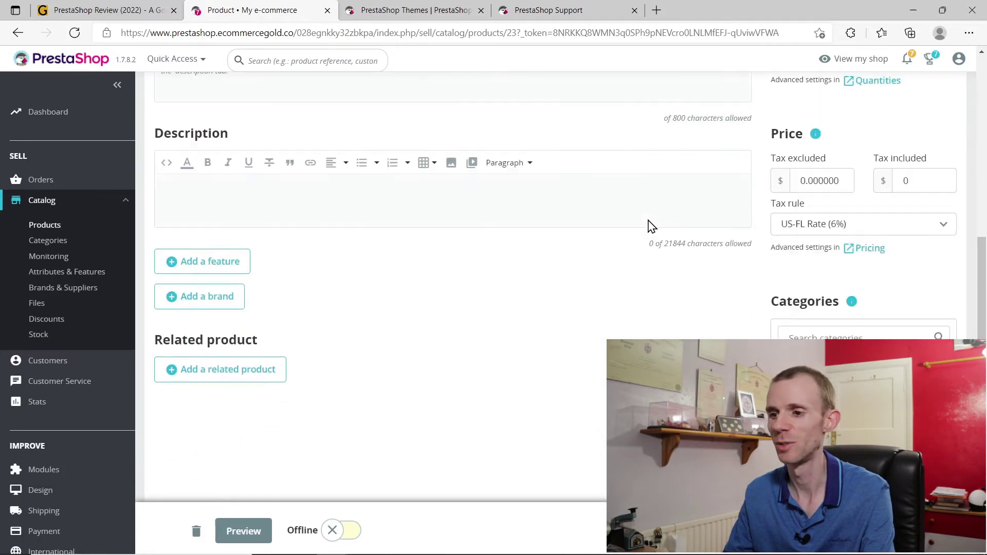
scroll(651, 227, up, 5)
scroll(651, 227, up, 3)
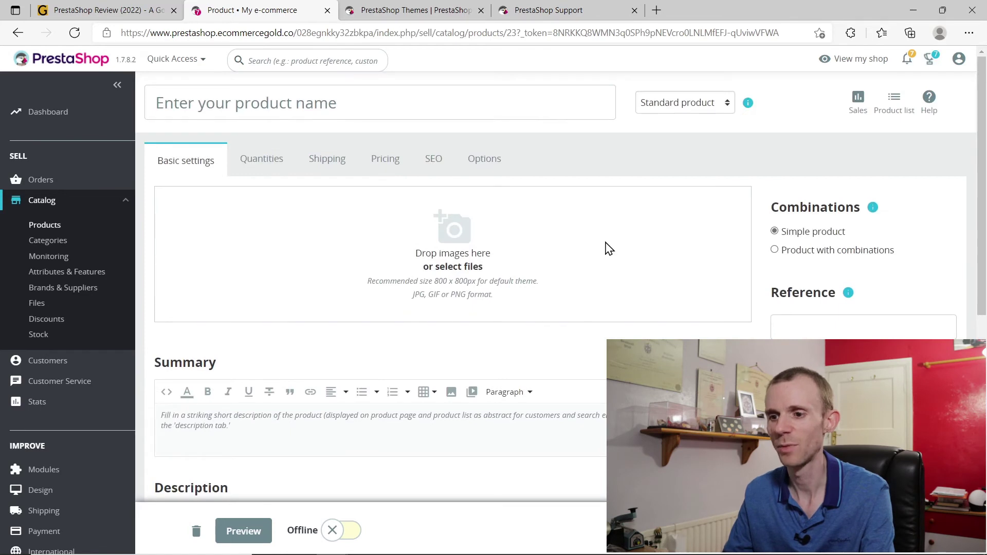
scroll(519, 236, down, 3)
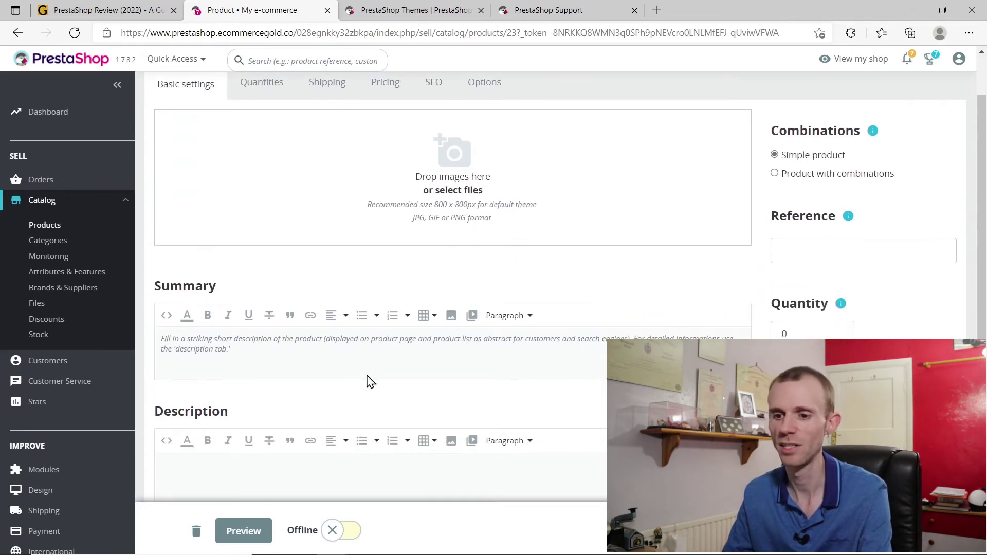
scroll(363, 386, up, 3)
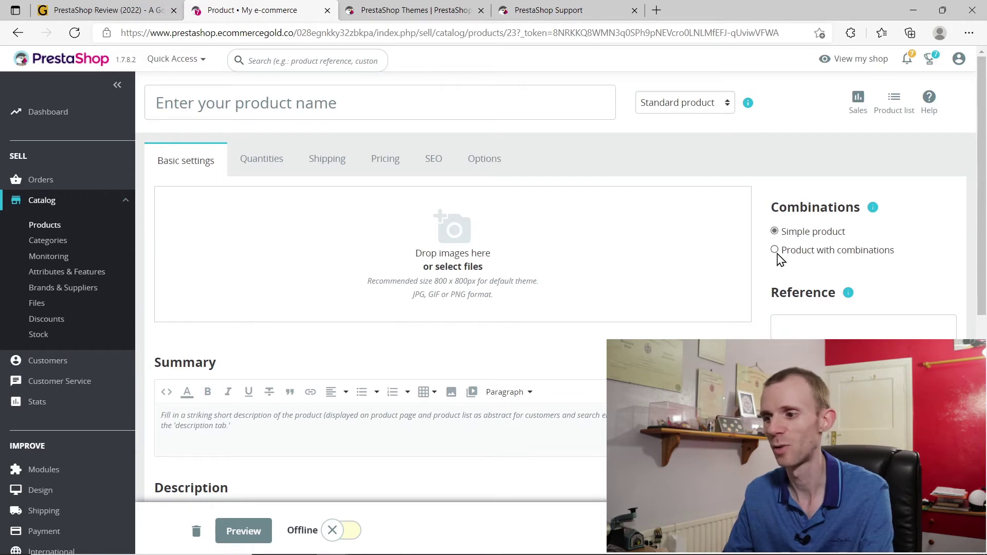
View the available product types, keep Standard product, and review the new product's description, price and category fields
click(699, 105)
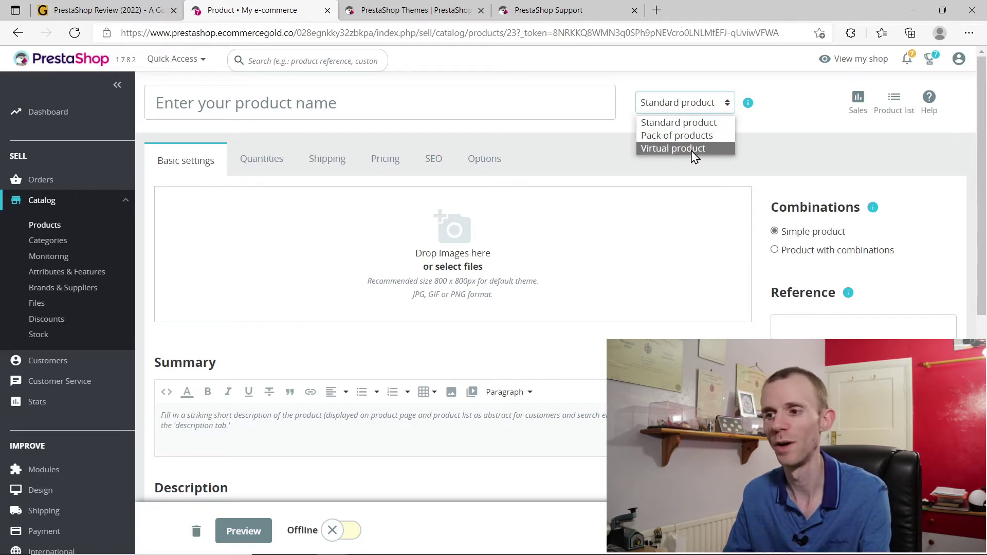
click(631, 123)
scroll(748, 213, down, 7)
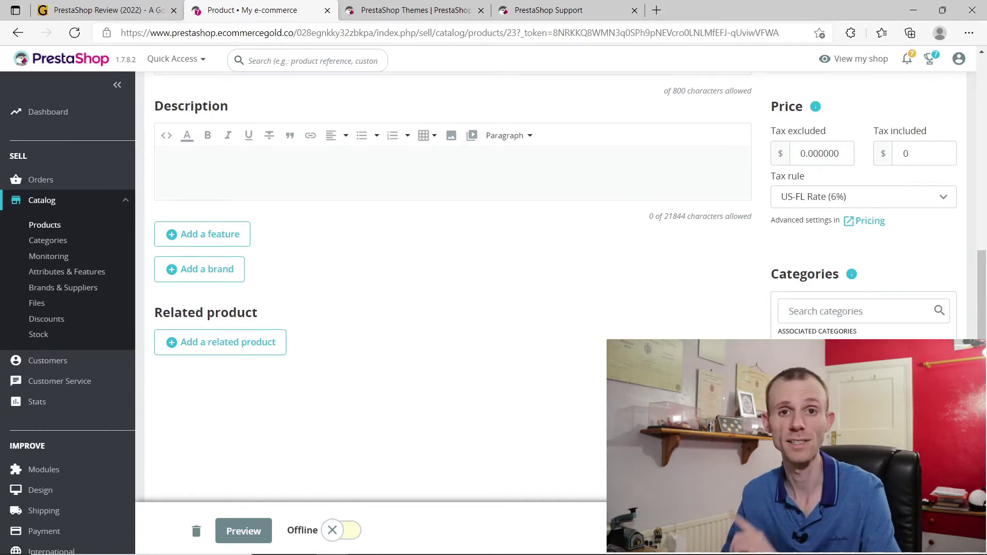
scroll(643, 318, up, 7)
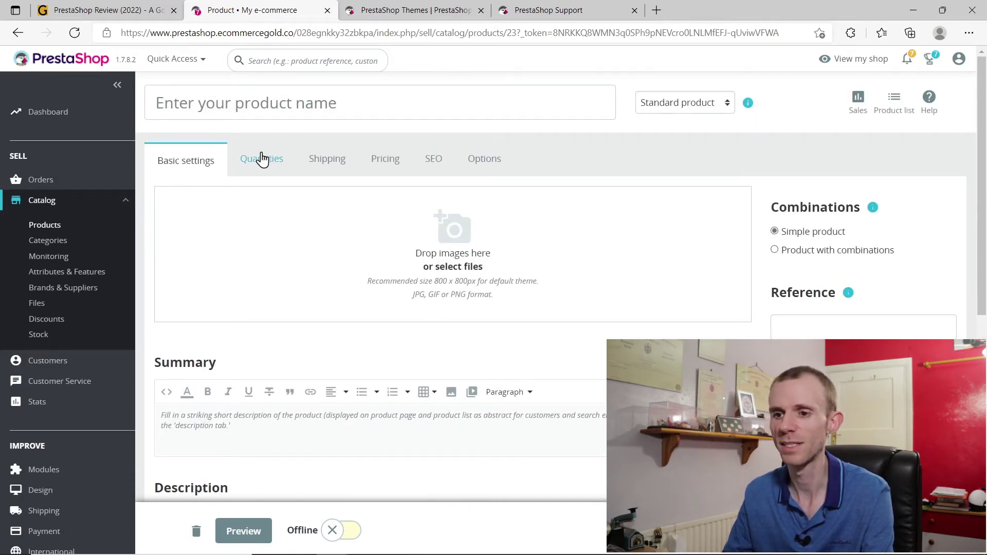
View the new product's Quantities settings and its Shipping settings, including delivery time, shipping fees and carriers
click(247, 163)
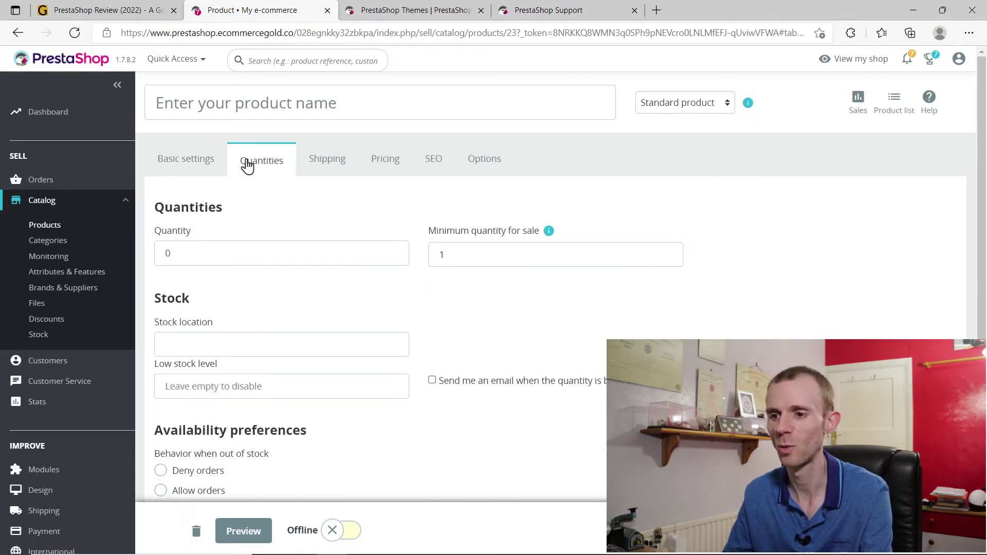
scroll(458, 282, down, 1)
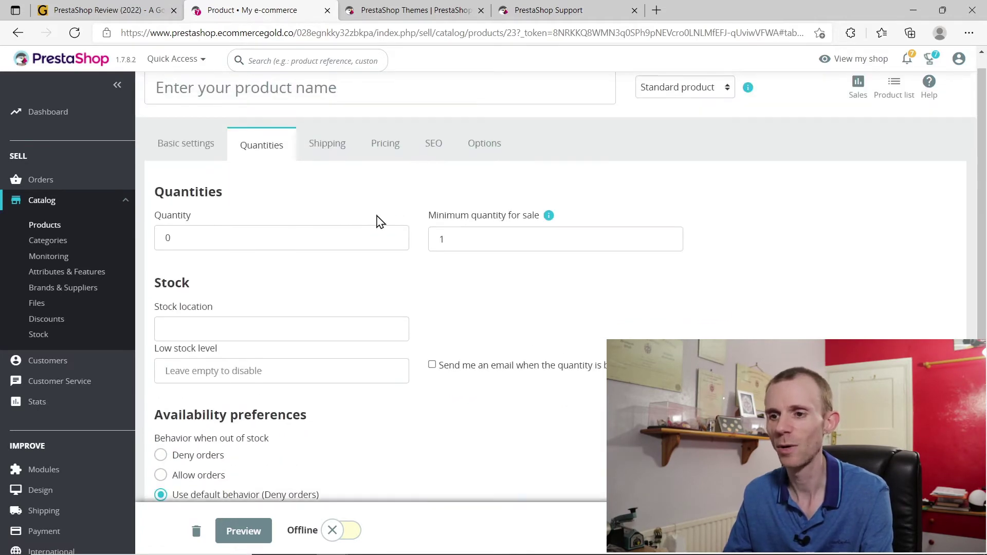
click(336, 150)
scroll(535, 297, down, 3)
scroll(535, 298, down, 2)
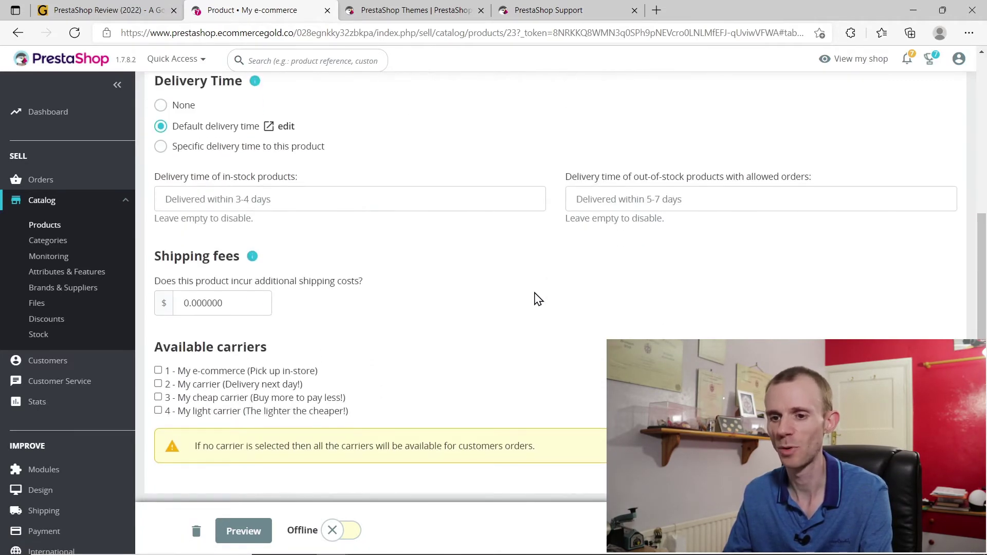
scroll(535, 298, up, 5)
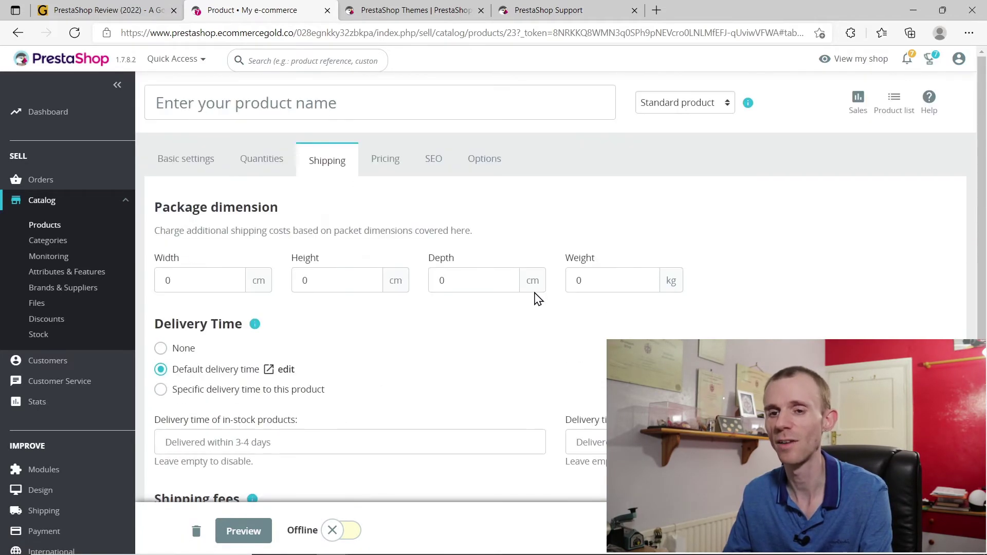
Review the new product's Pricing settings and its SEO fields for meta title, meta description and friendly URL
click(382, 170)
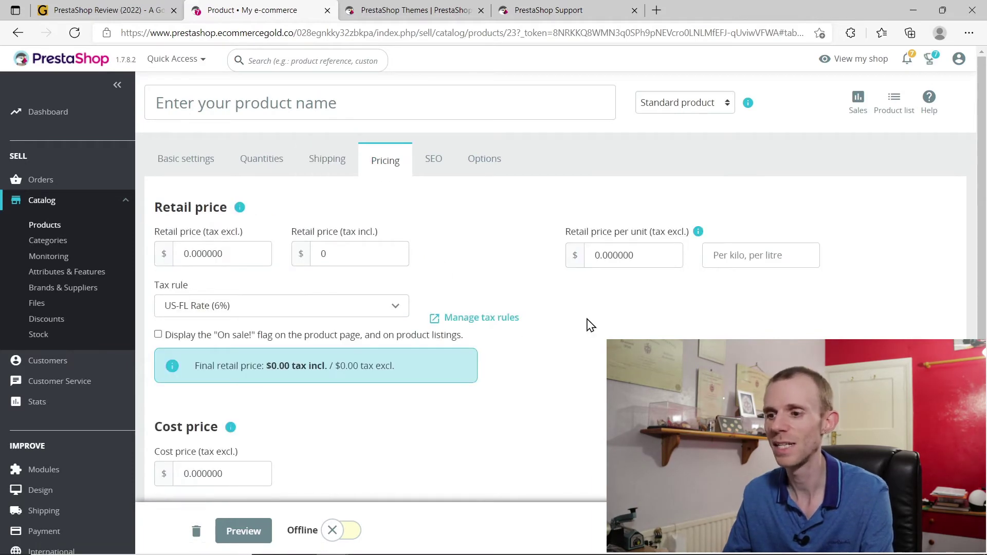
scroll(587, 325, down, 4)
scroll(587, 323, up, 4)
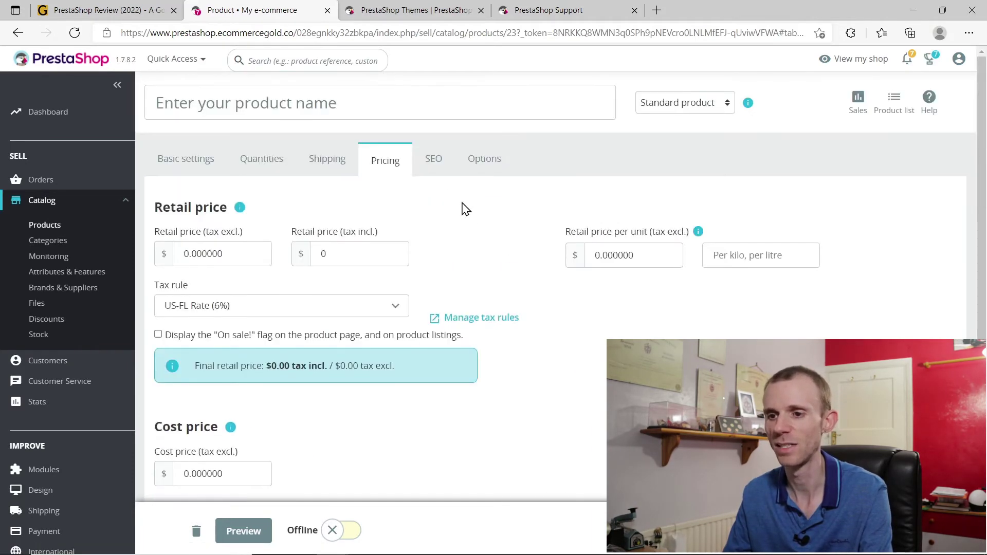
click(427, 155)
scroll(638, 277, down, 2)
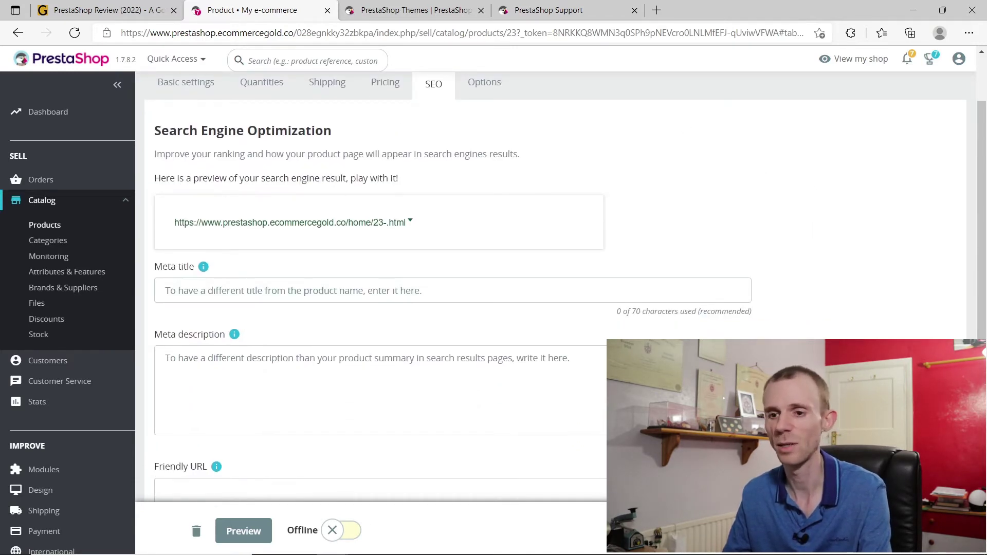
scroll(441, 355, down, 4)
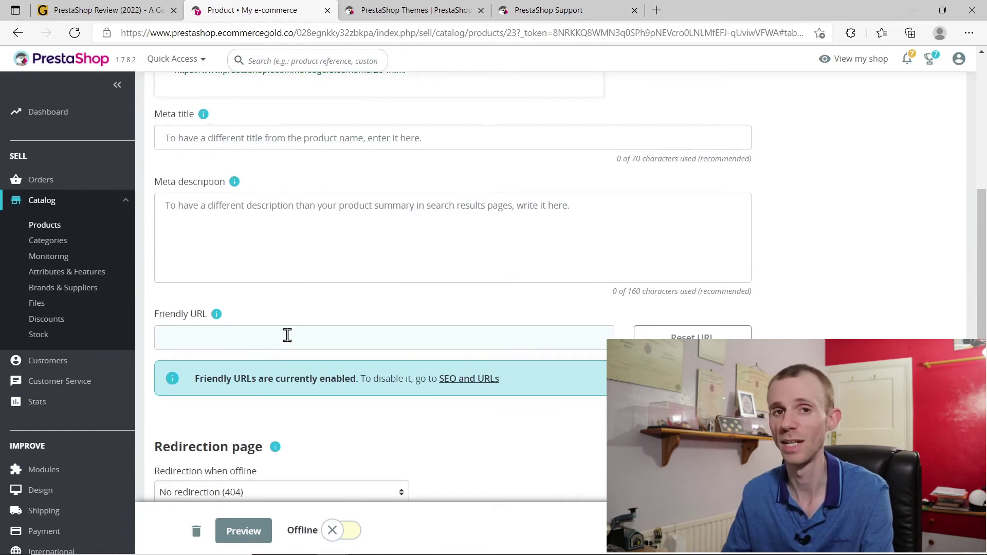
scroll(287, 335, up, 5)
Examine the new product's Options for visibility, references, customization and attached files, and return to its Basic settings
click(486, 163)
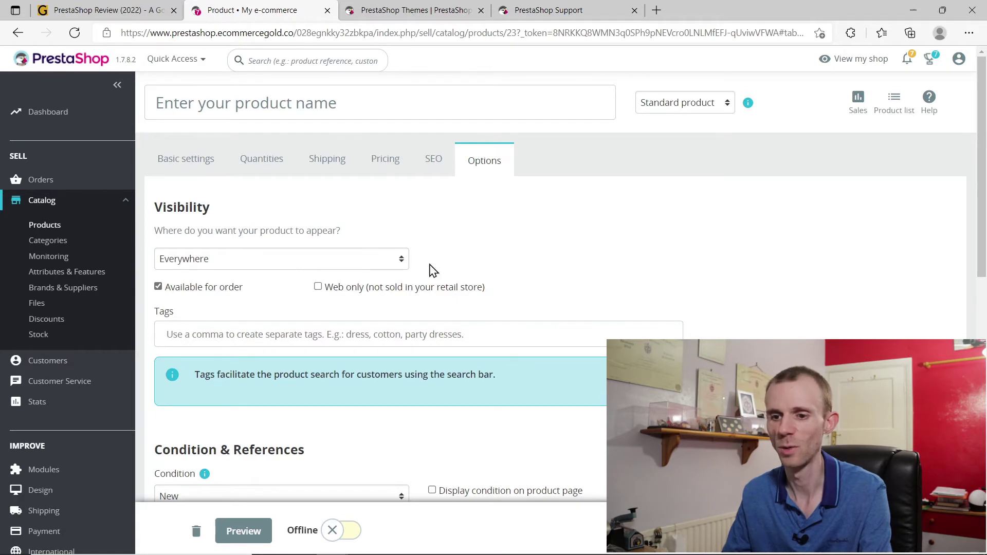
scroll(603, 271, down, 6)
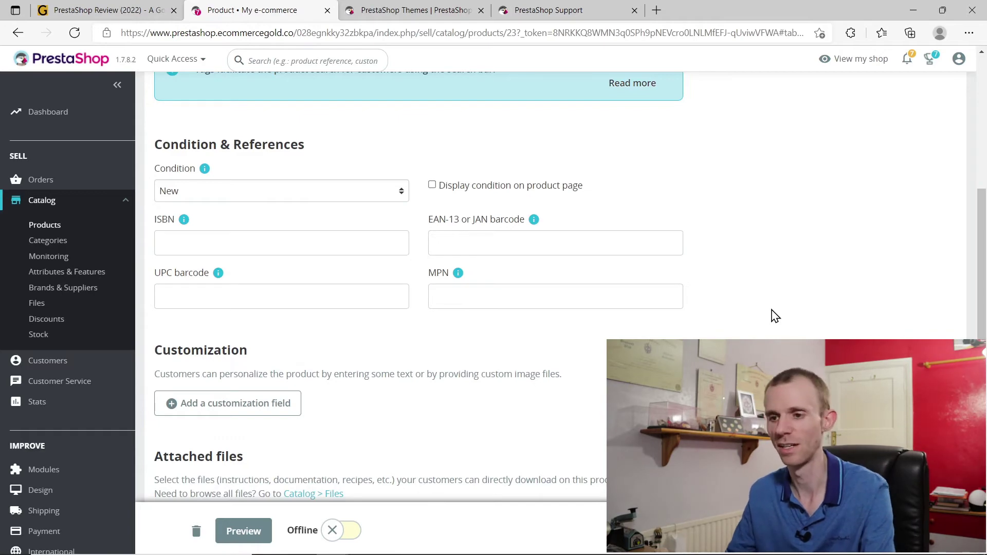
scroll(776, 317, down, 6)
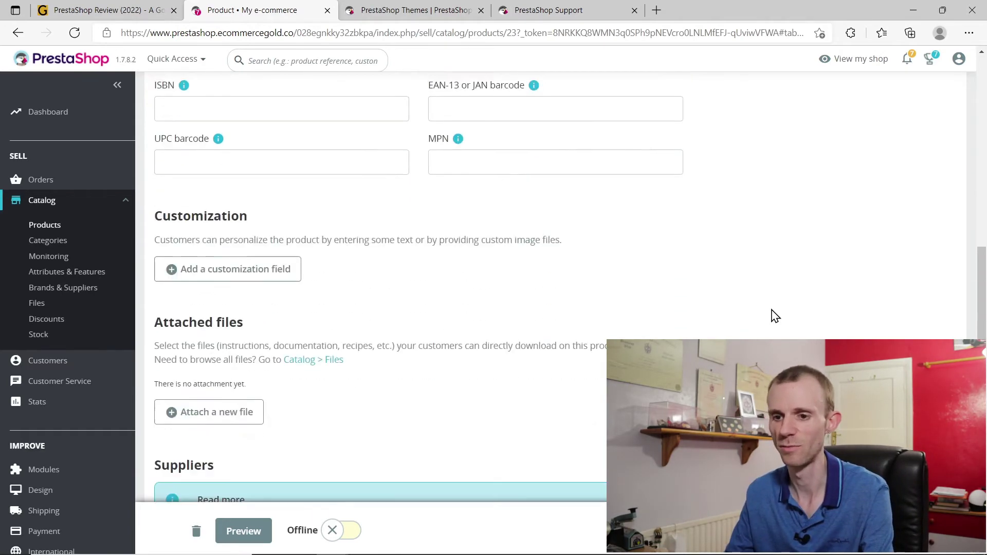
scroll(768, 319, up, 10)
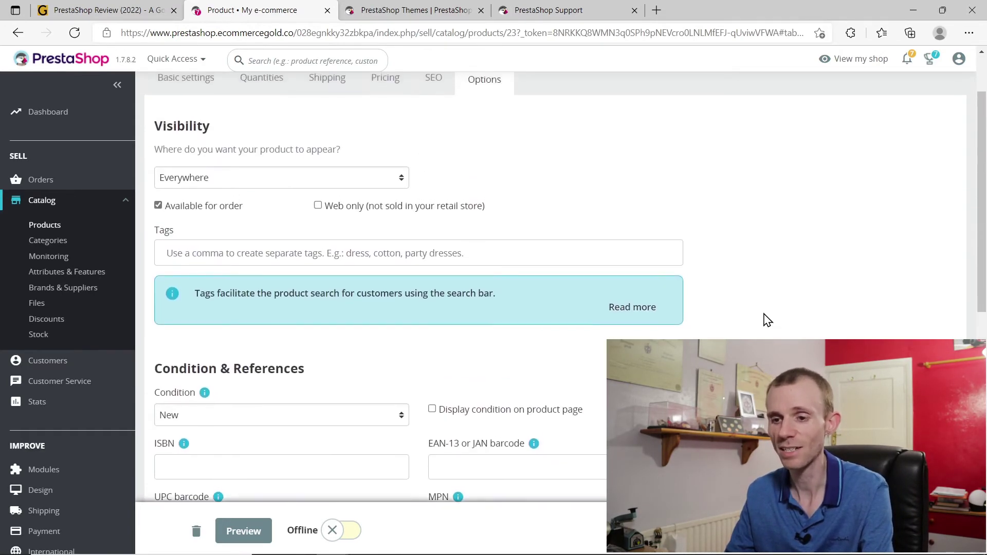
click(180, 160)
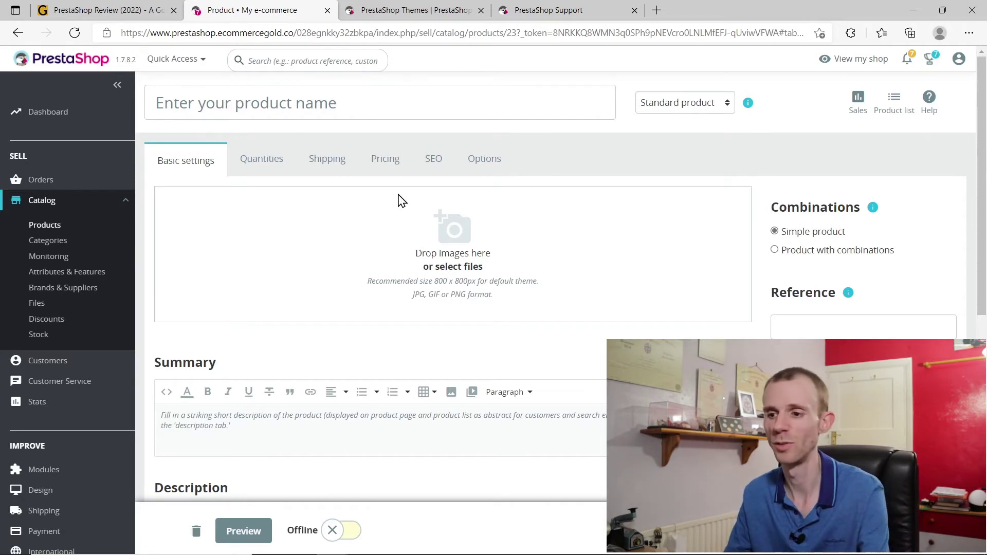
Open the catalog's Categories page and view the list of product categories
click(51, 242)
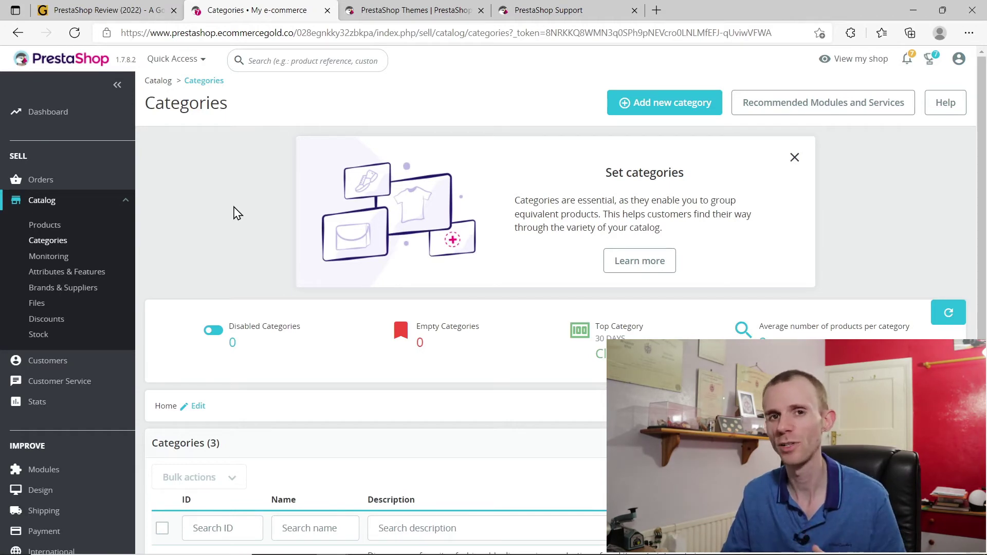
scroll(236, 212, down, 3)
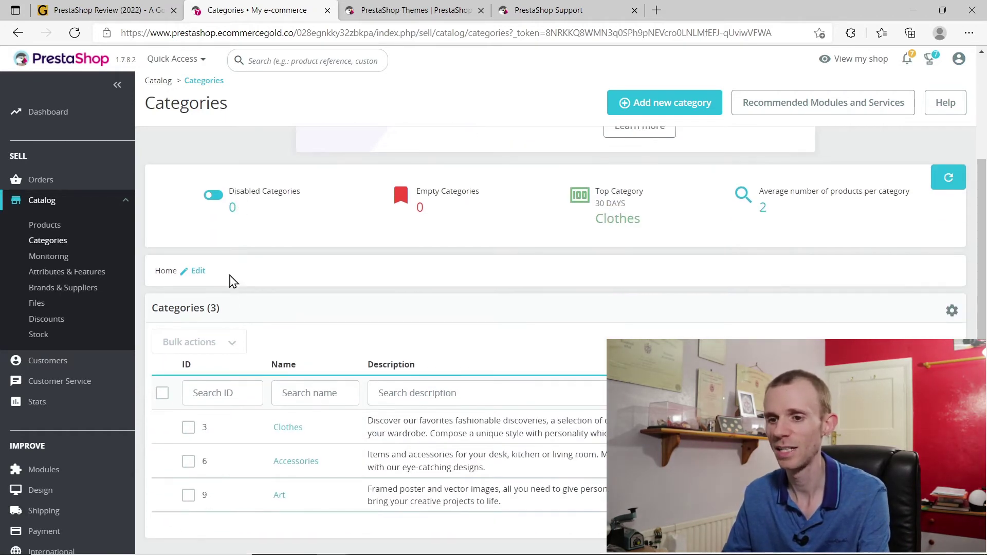
Open the form for adding a new category and review its name, display, parent category, description and image fields
scroll(406, 340, up, 3)
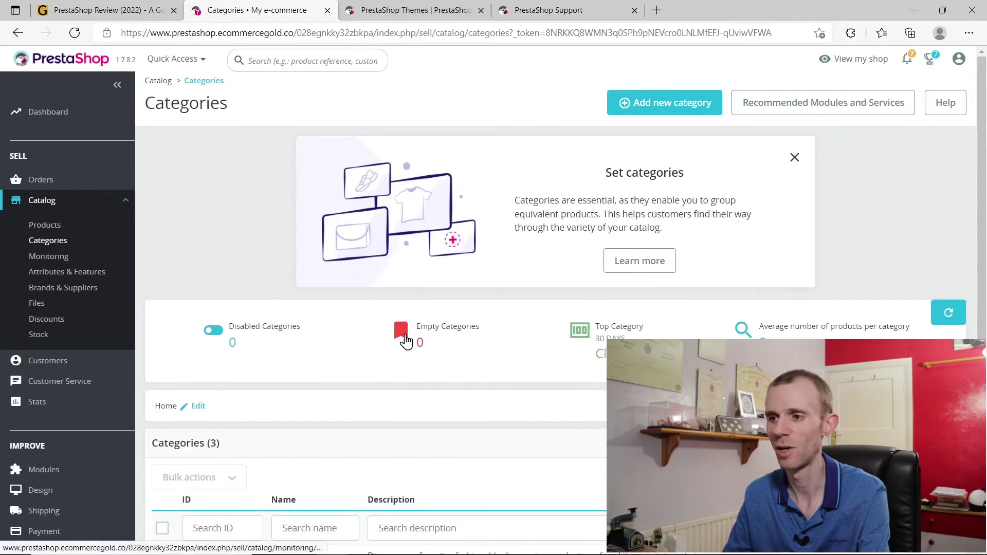
click(644, 105)
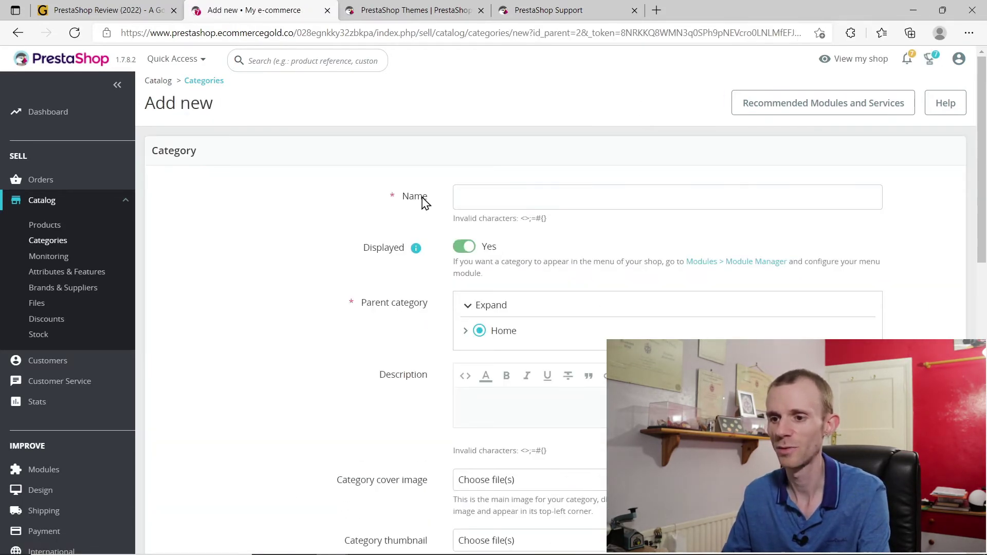
scroll(296, 256, down, 2)
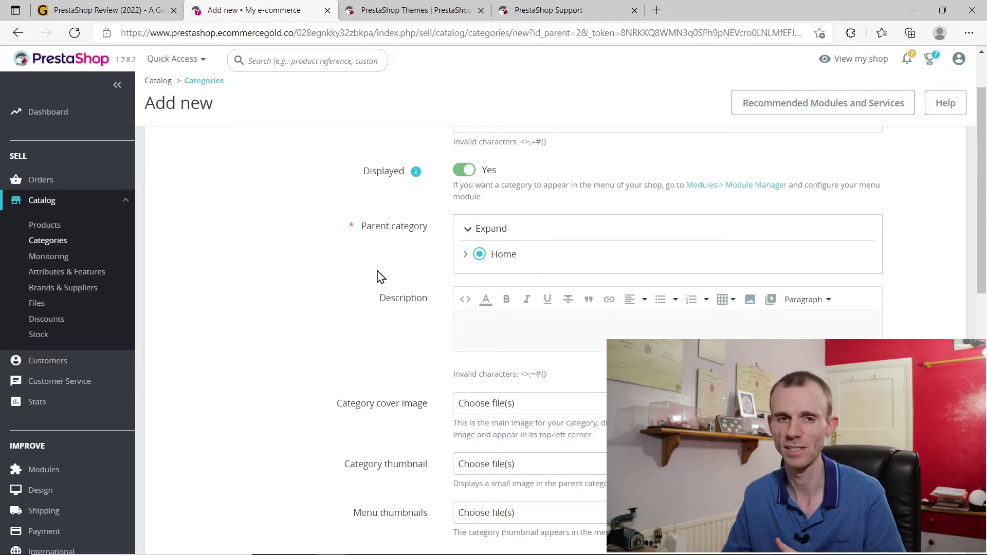
scroll(169, 229, up, 2)
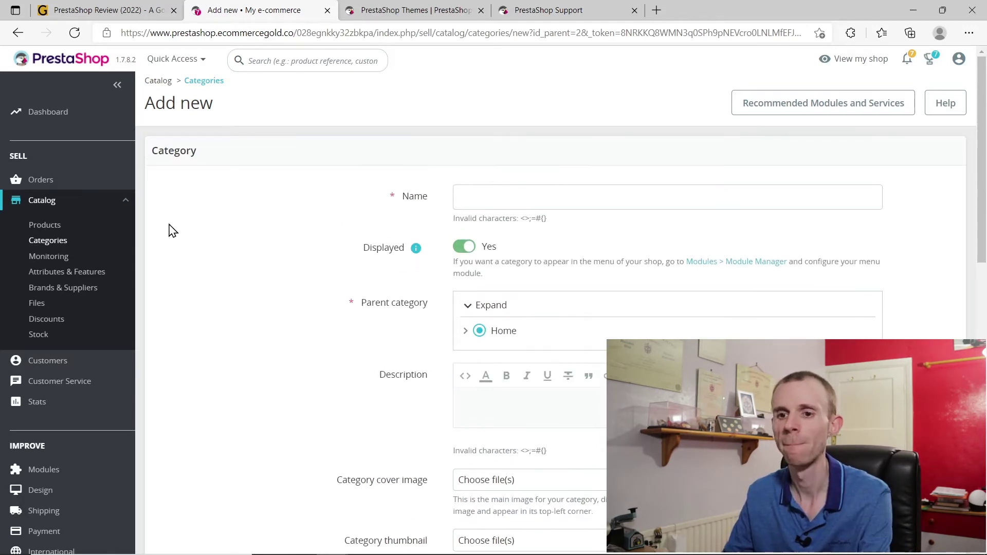
Open the catalog's Products page and look over the product list
click(57, 228)
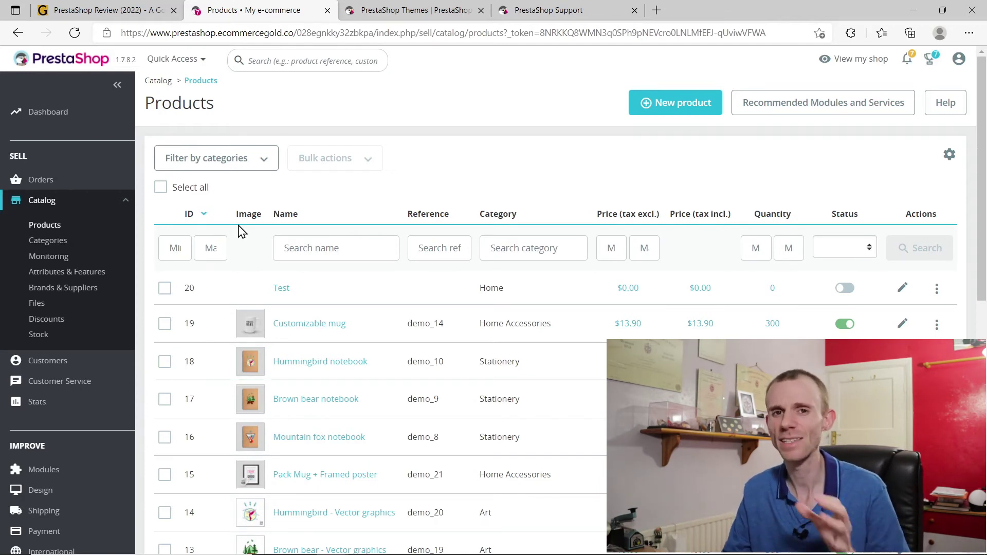
scroll(242, 232, down, 1)
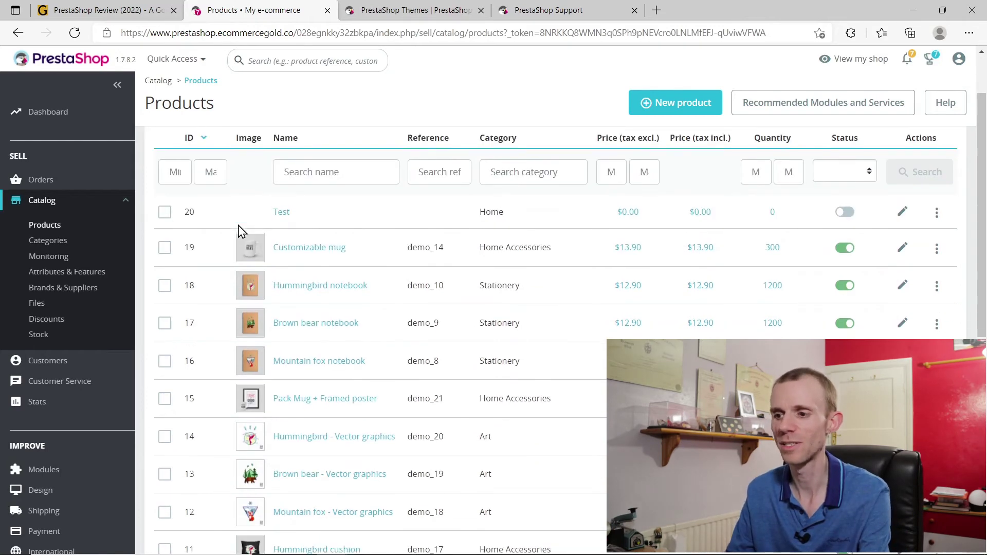
scroll(242, 232, up, 1)
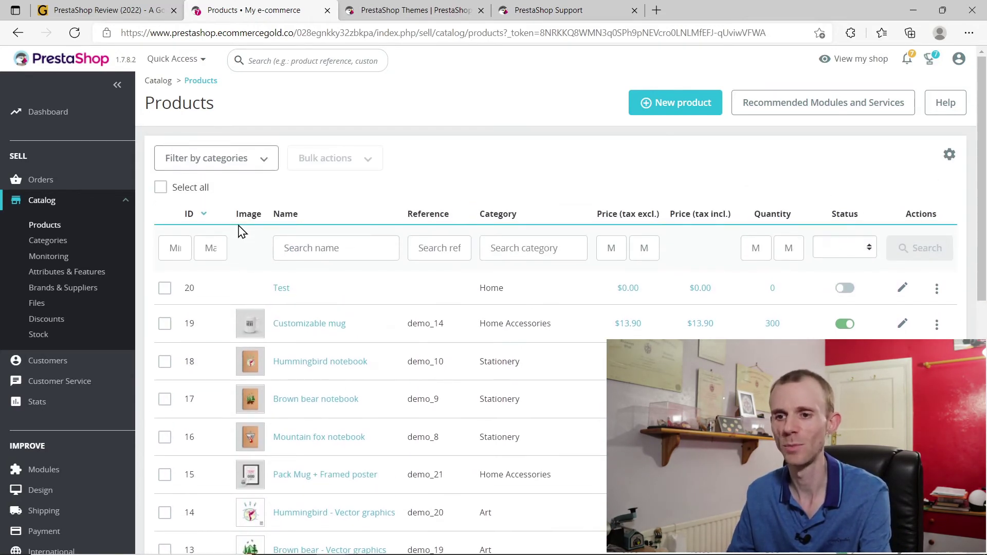
Select the Test, Customizable mug and Hummingbird notebook products and view the bulk actions available for them
click(165, 288)
click(165, 326)
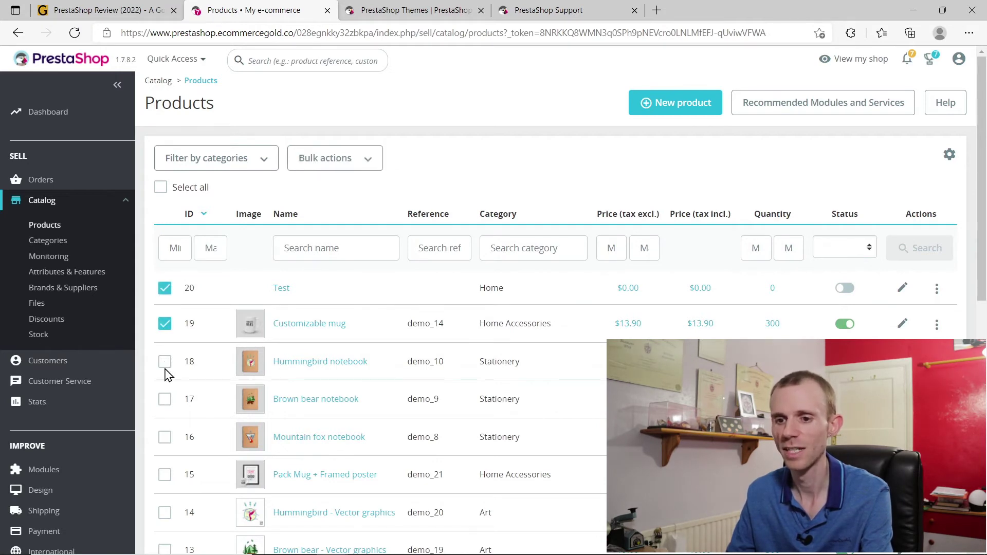
click(165, 362)
click(326, 164)
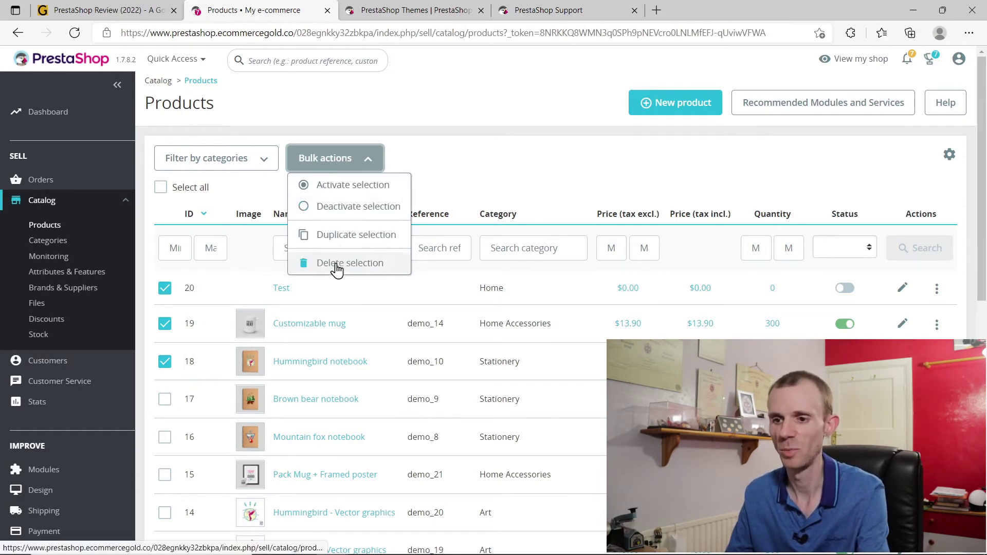
click(450, 183)
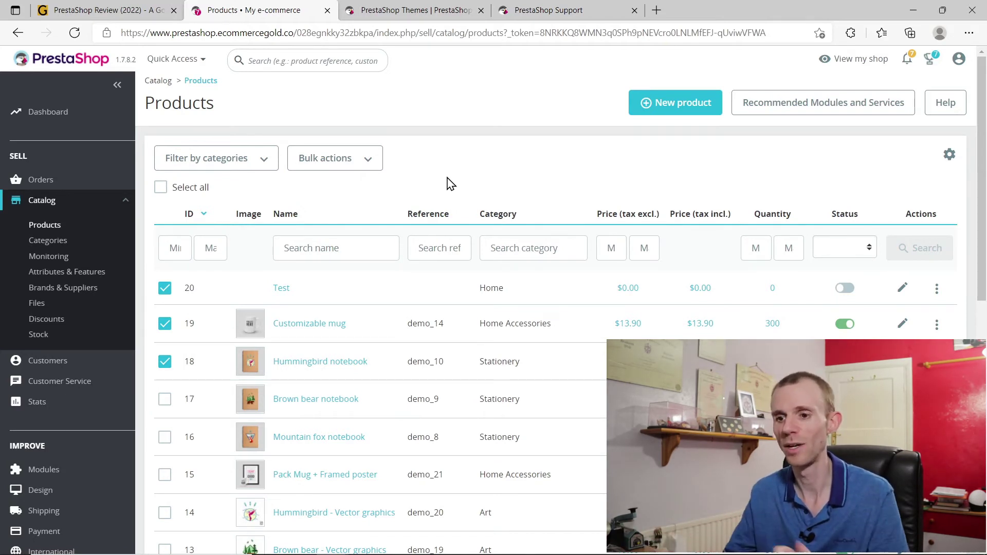
Open the Test product's edit page, and view the product quantities in the catalog's Stock management
click(904, 290)
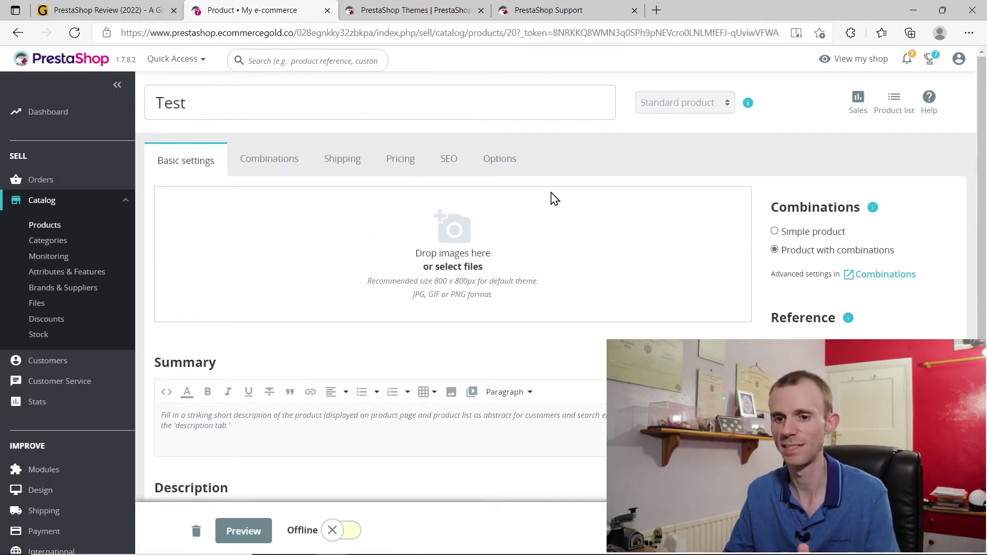
click(40, 342)
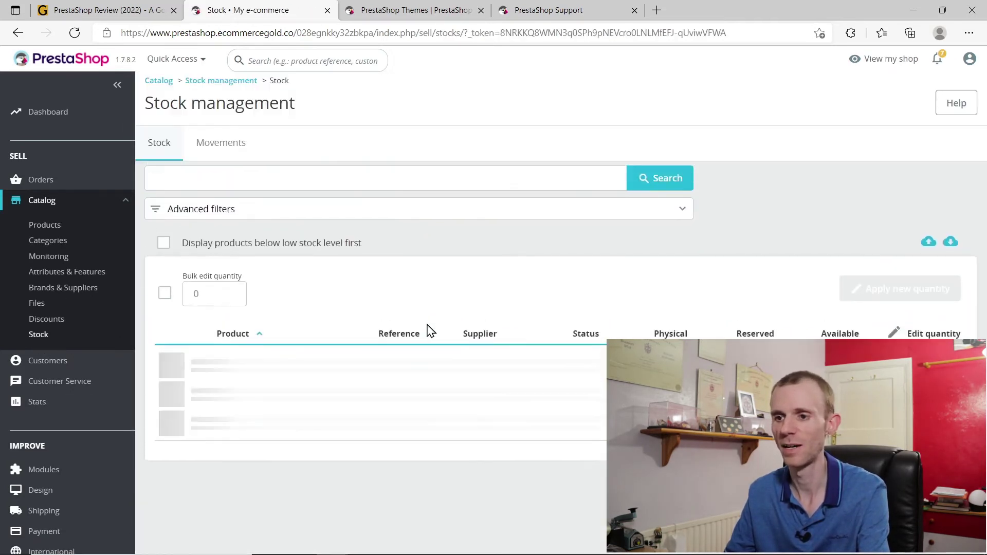
scroll(445, 322, down, 1)
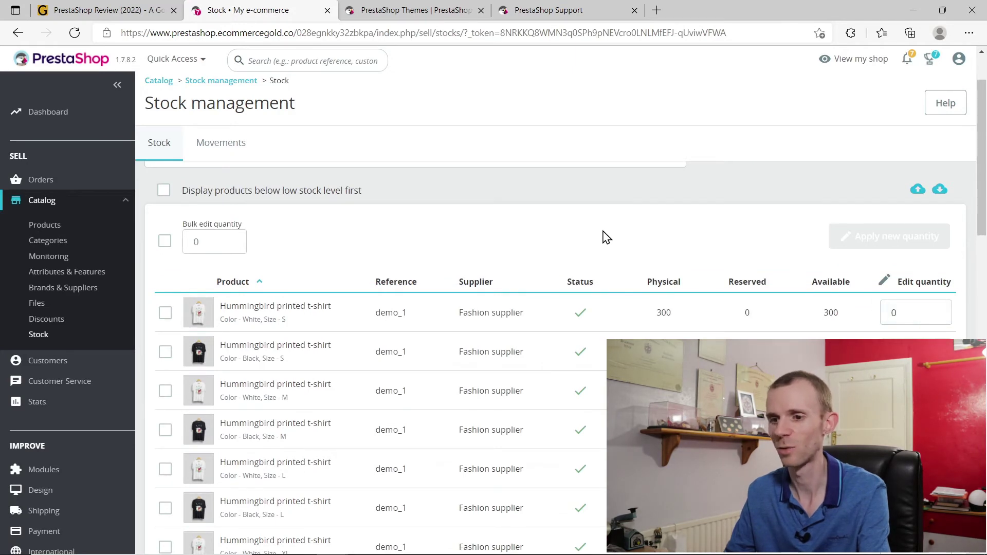
scroll(604, 240, up, 1)
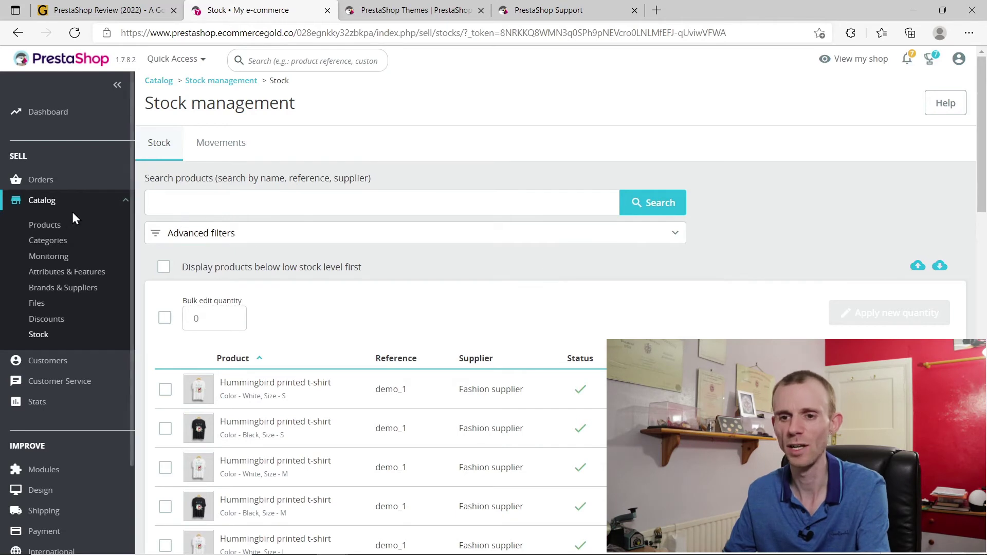
Return to the Products page and open the list of orders in the Orders section
click(34, 227)
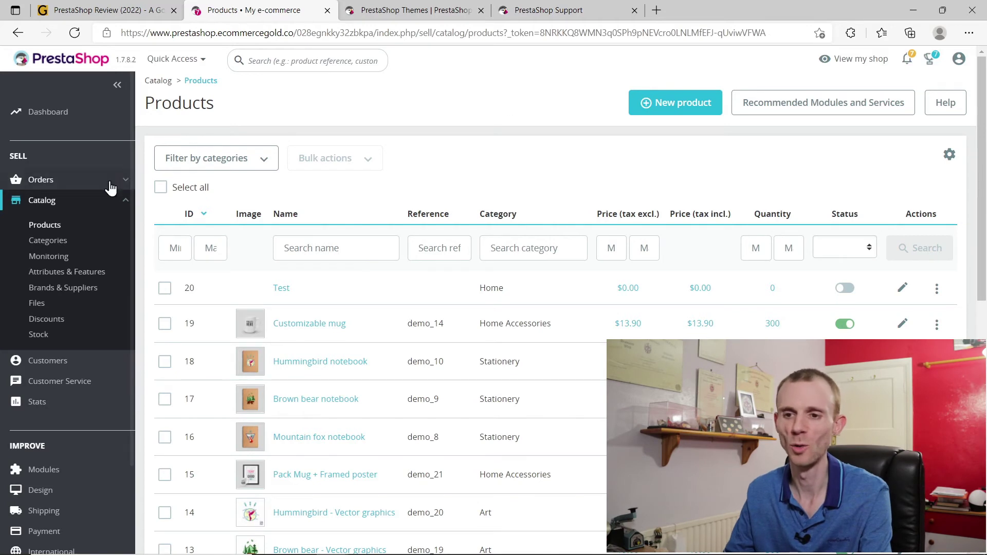
click(47, 181)
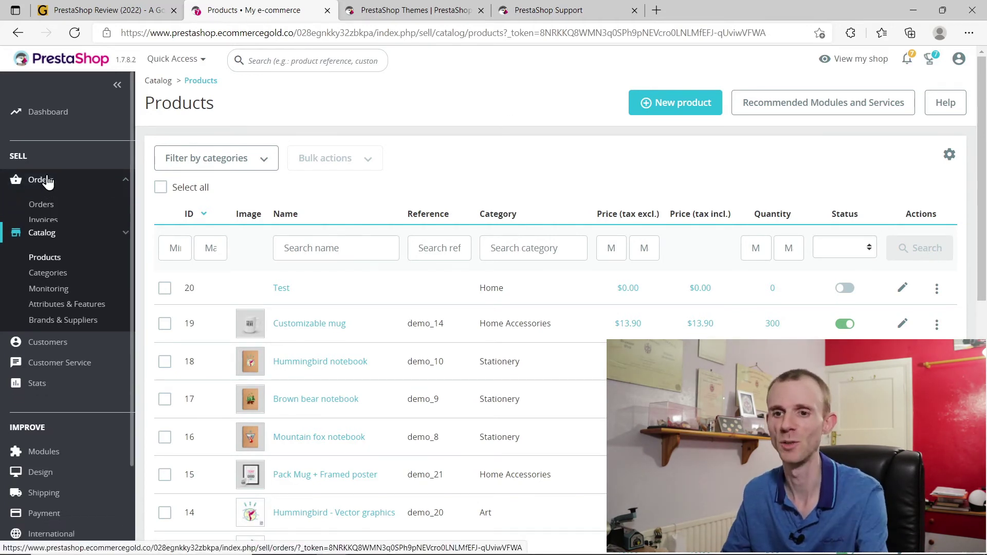
click(46, 204)
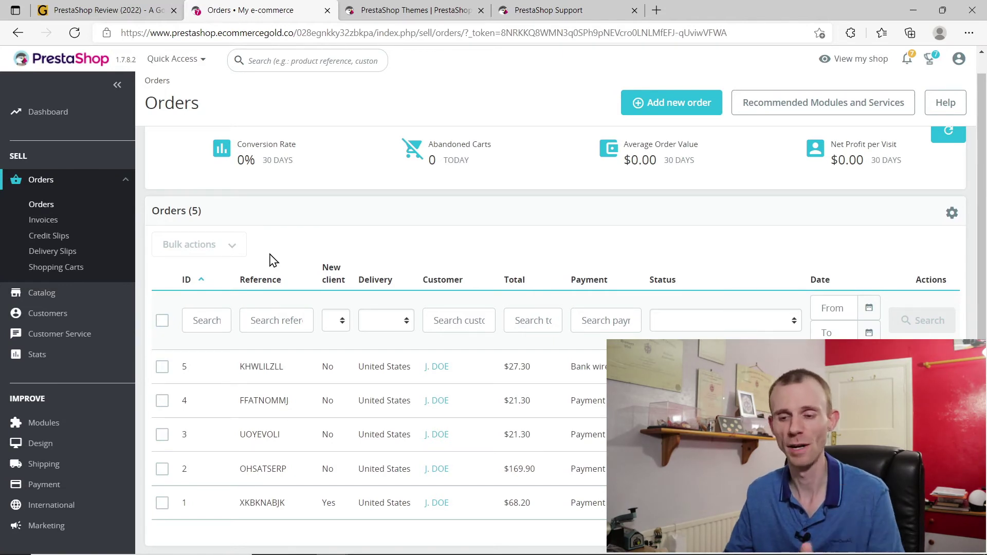
Select all orders in the list and view the bulk actions available for them
click(163, 321)
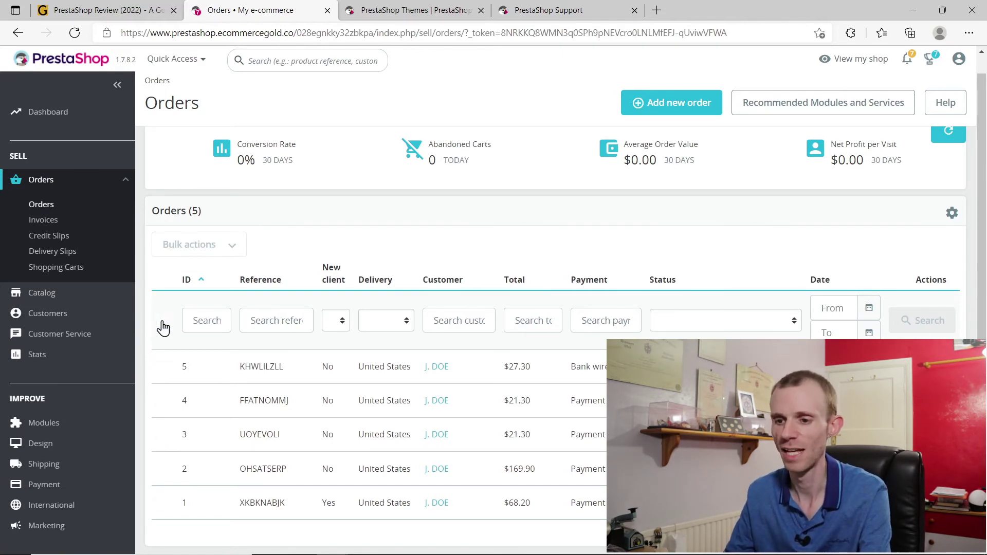
click(162, 321)
click(177, 245)
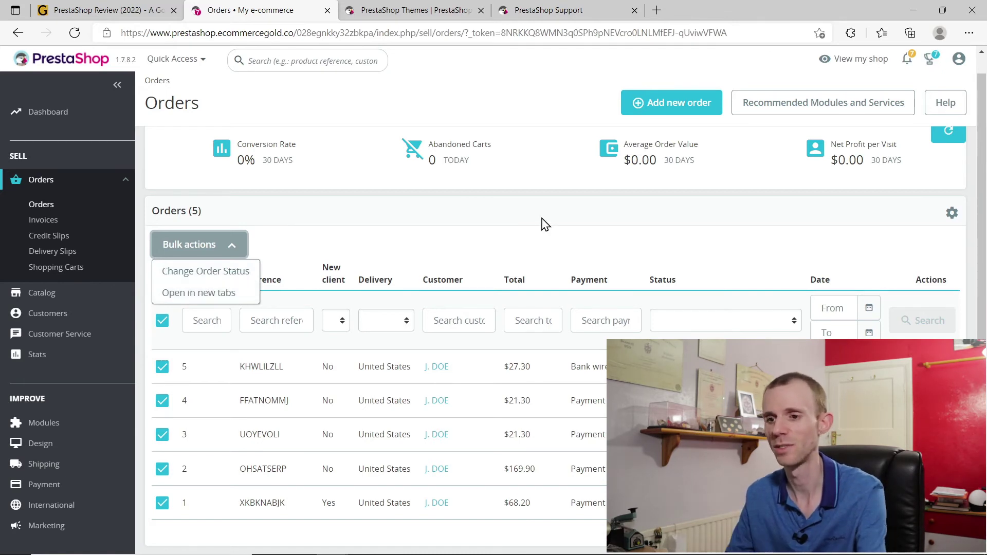
View the details of the first listed order and return to the order list
click(315, 347)
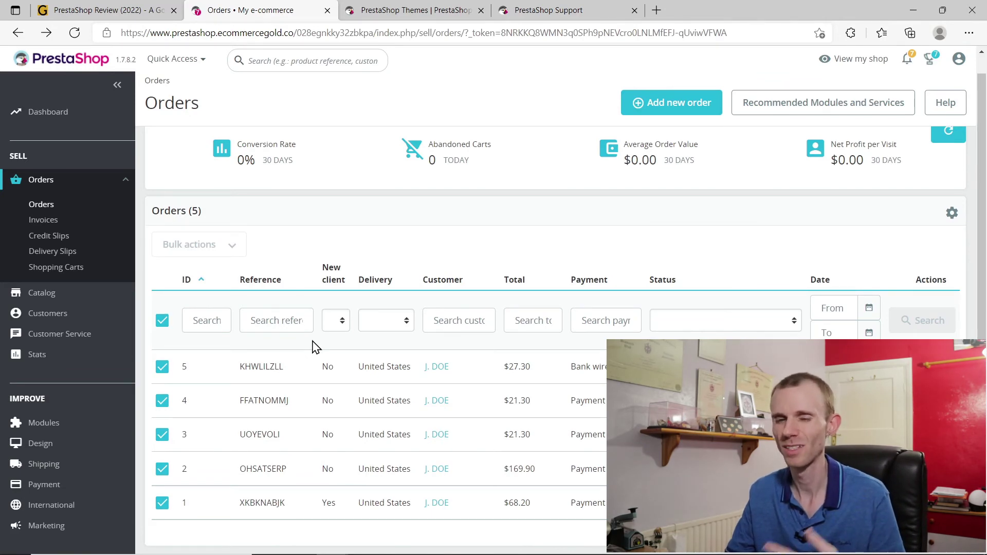
click(257, 367)
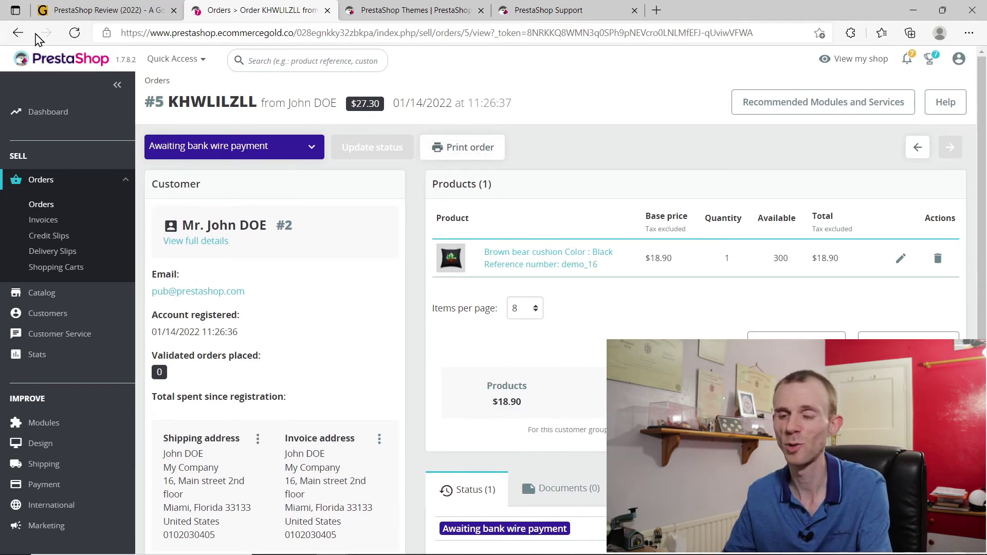
click(18, 33)
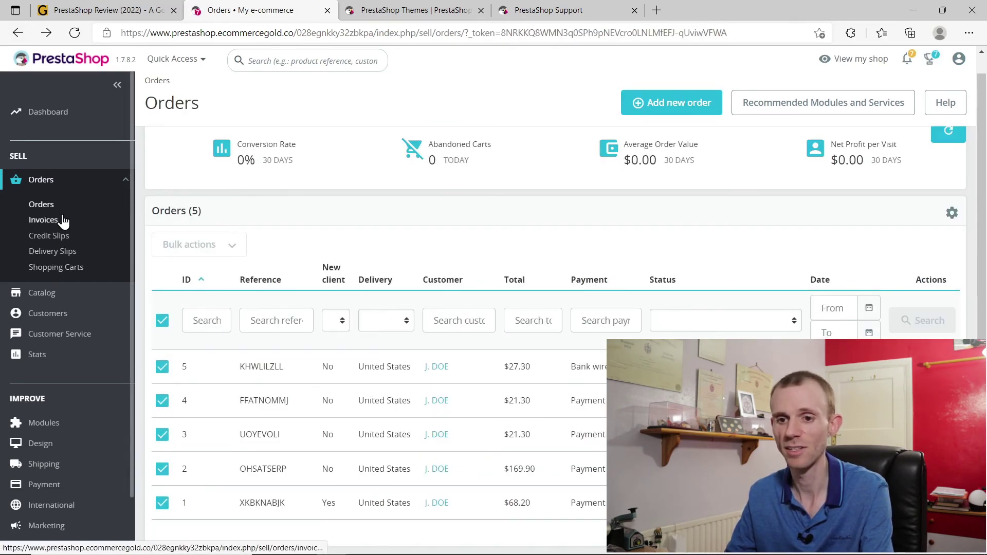
Review the Invoices page, covering PDF generation by date, generation by order status and the invoice options
click(48, 220)
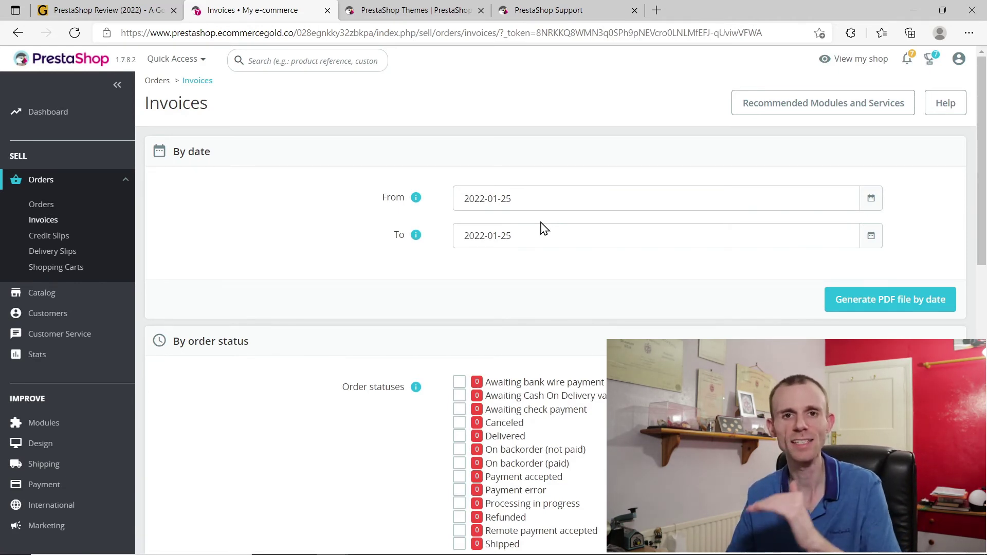
scroll(390, 260, down, 3)
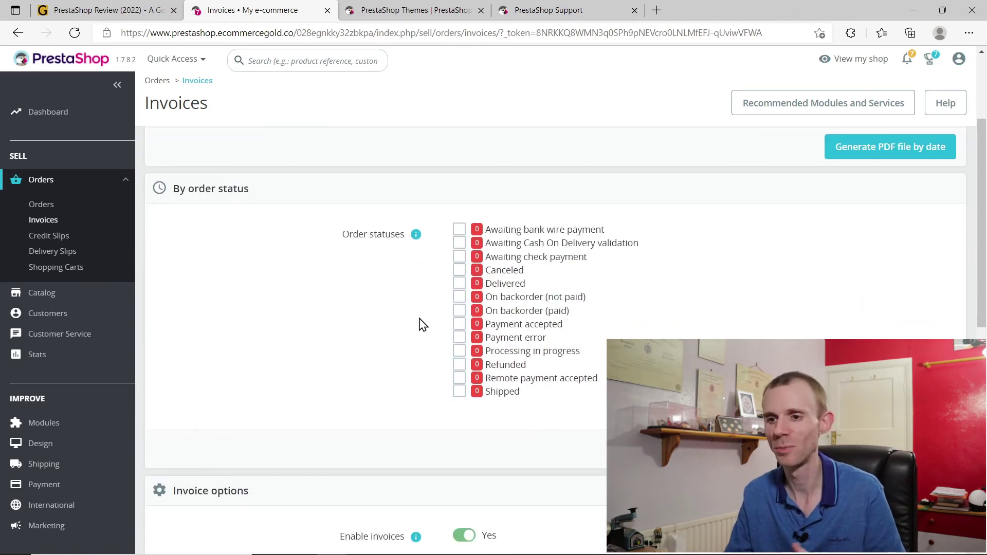
scroll(422, 324, up, 3)
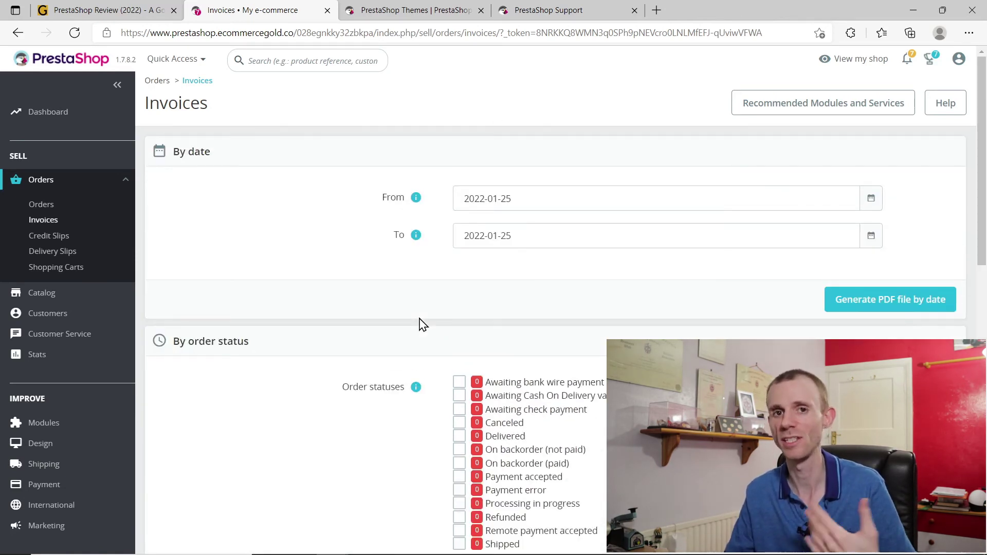
scroll(421, 324, down, 7)
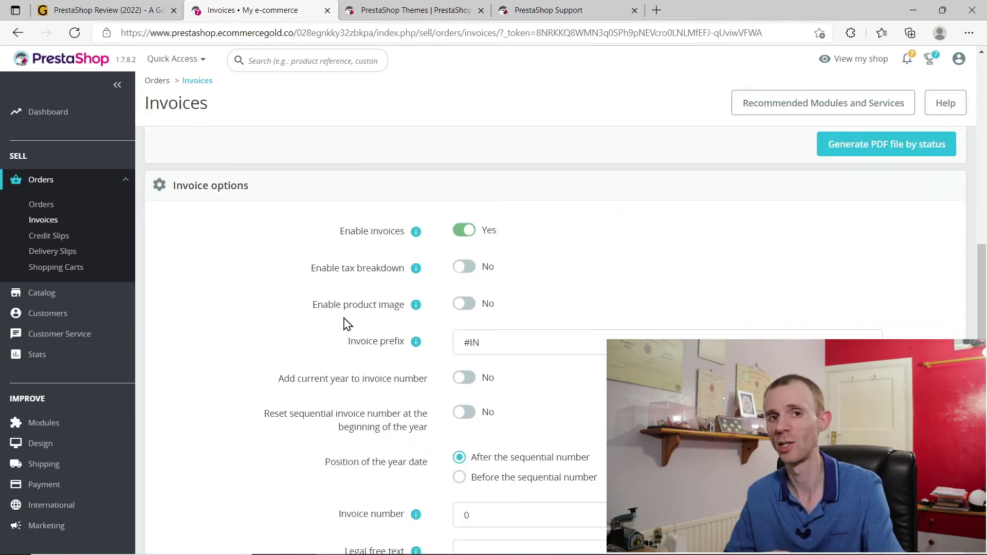
scroll(347, 324, up, 8)
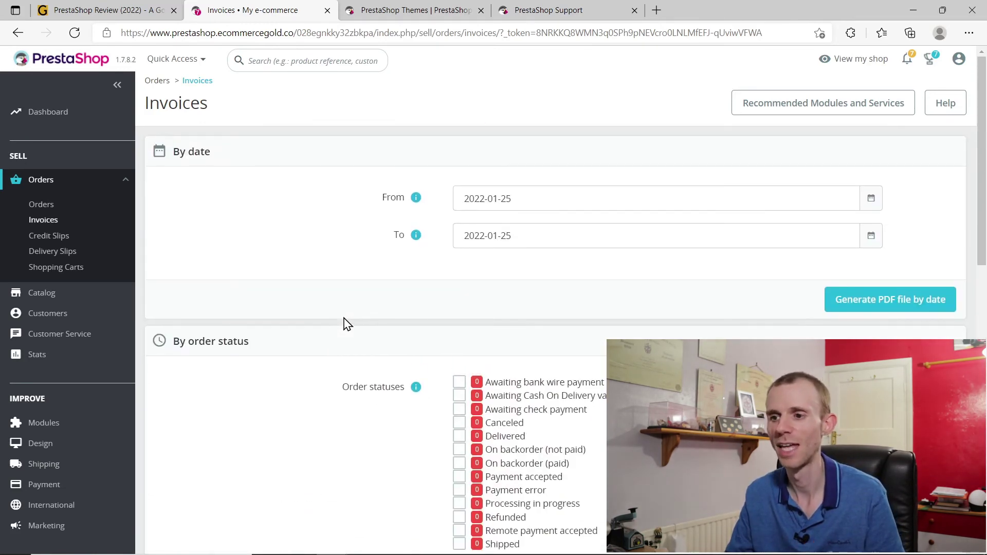
Go back to the order list and select the second and fourth listed orders to demonstrate multiple selection
click(52, 207)
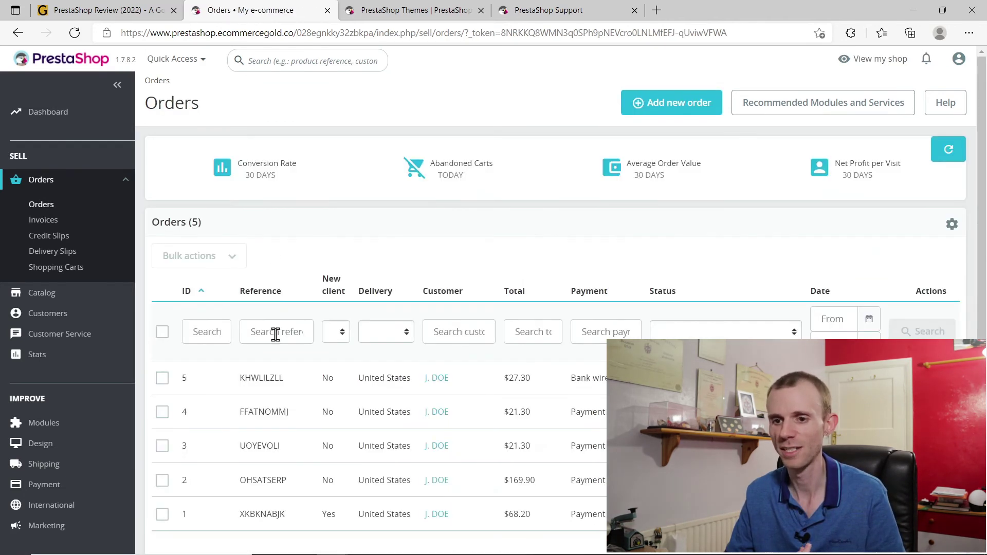
click(167, 411)
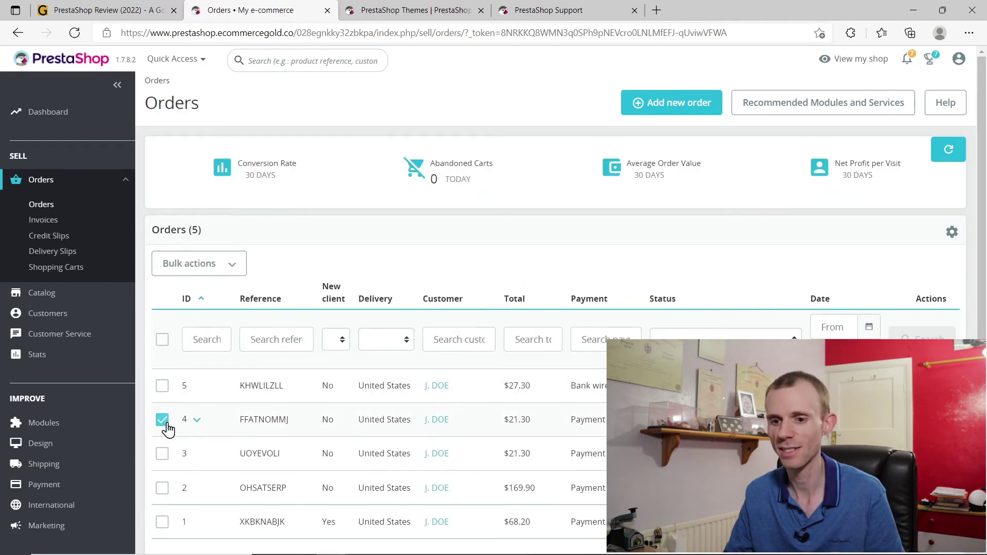
click(165, 487)
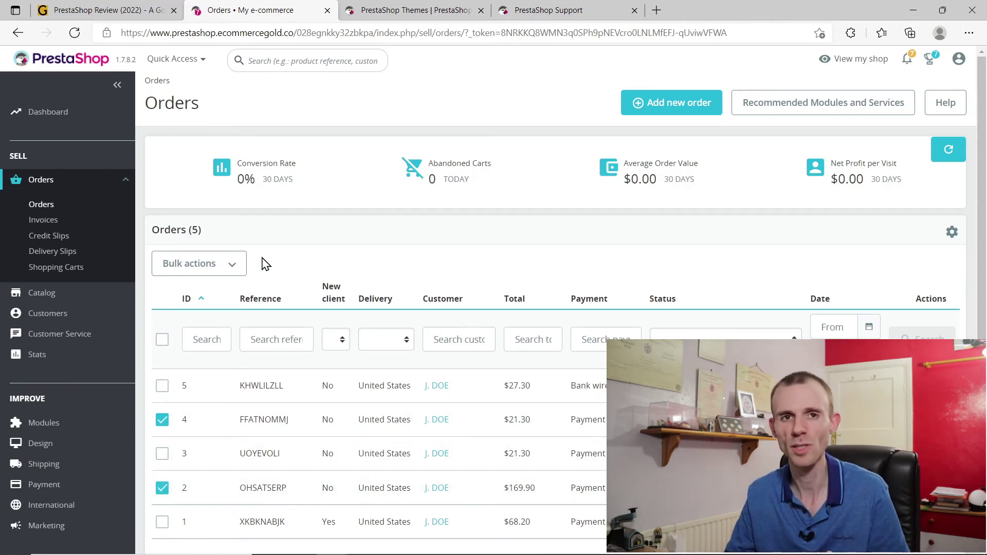
key(alt+Left)
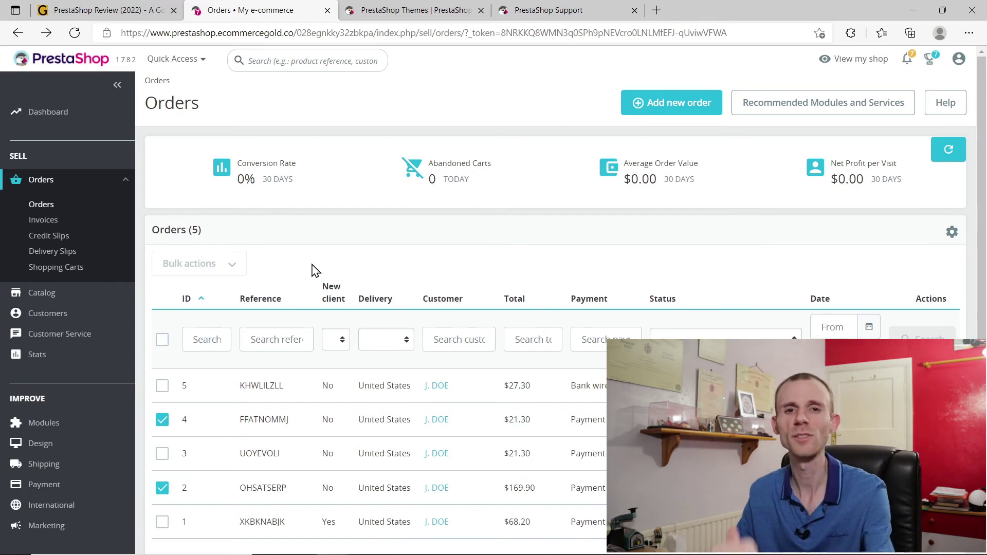
View the Credit Slips page and the Delivery Slips page with its PDF printing and slip options
click(48, 239)
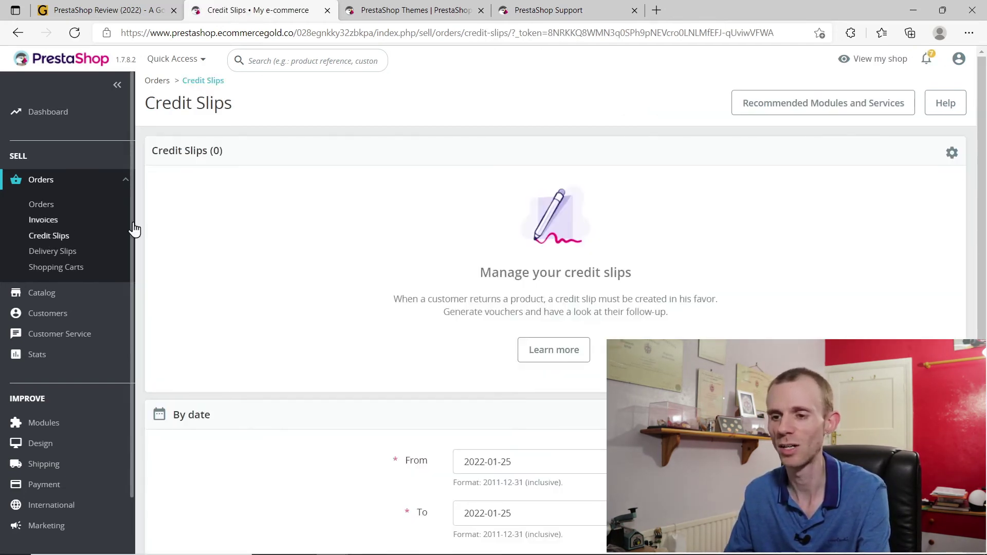
scroll(401, 204, down, 3)
scroll(401, 204, up, 3)
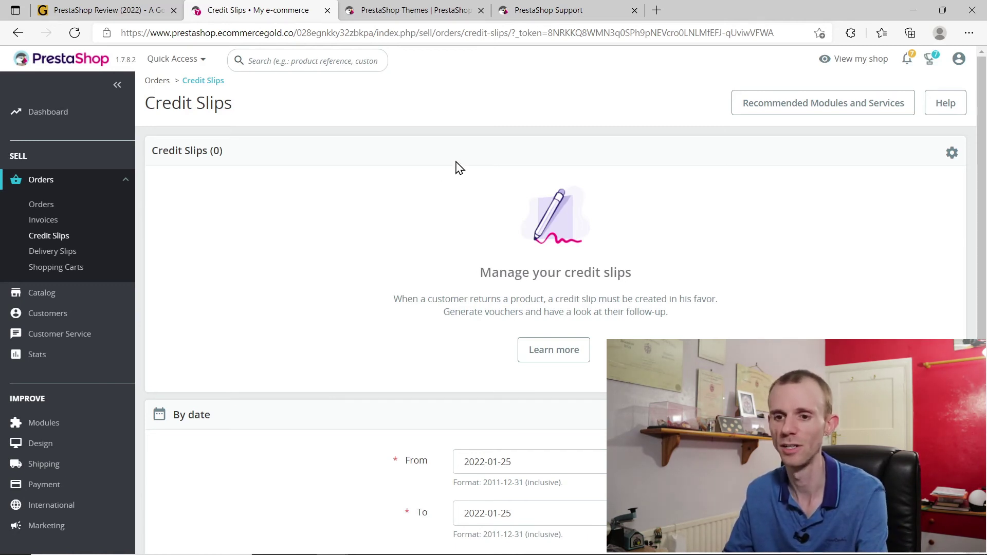
click(58, 254)
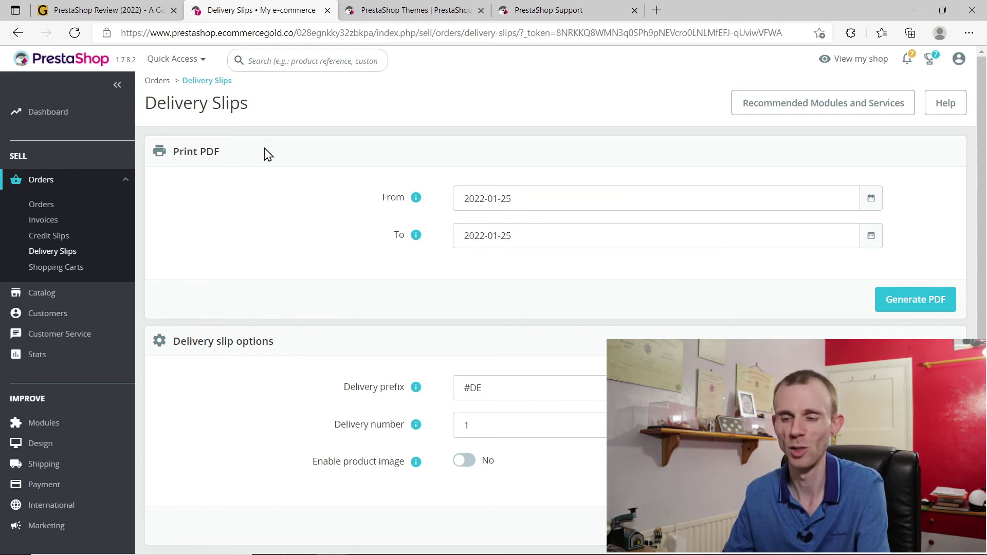
View the Shopping Carts page and return to the list of orders
click(65, 275)
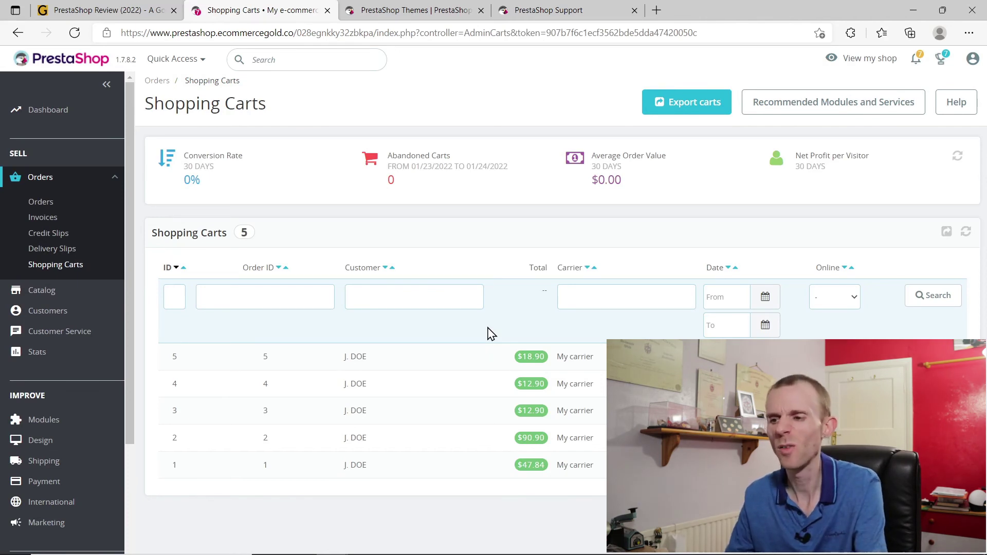
click(38, 203)
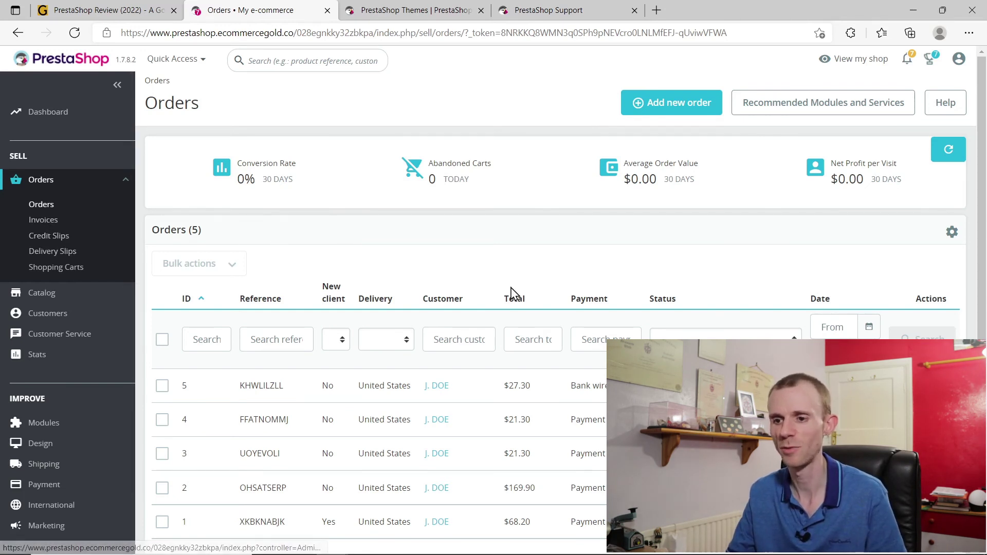
scroll(371, 285, down, 1)
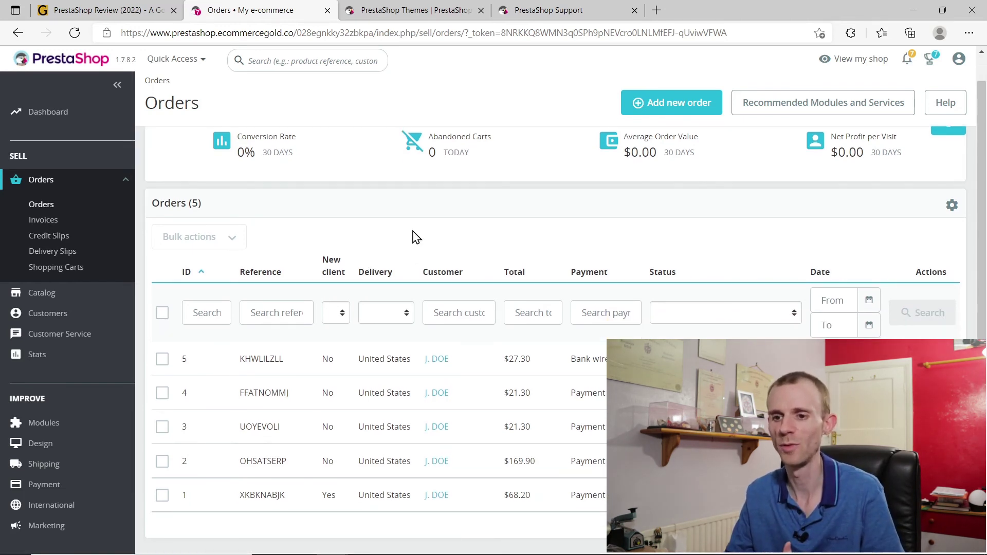